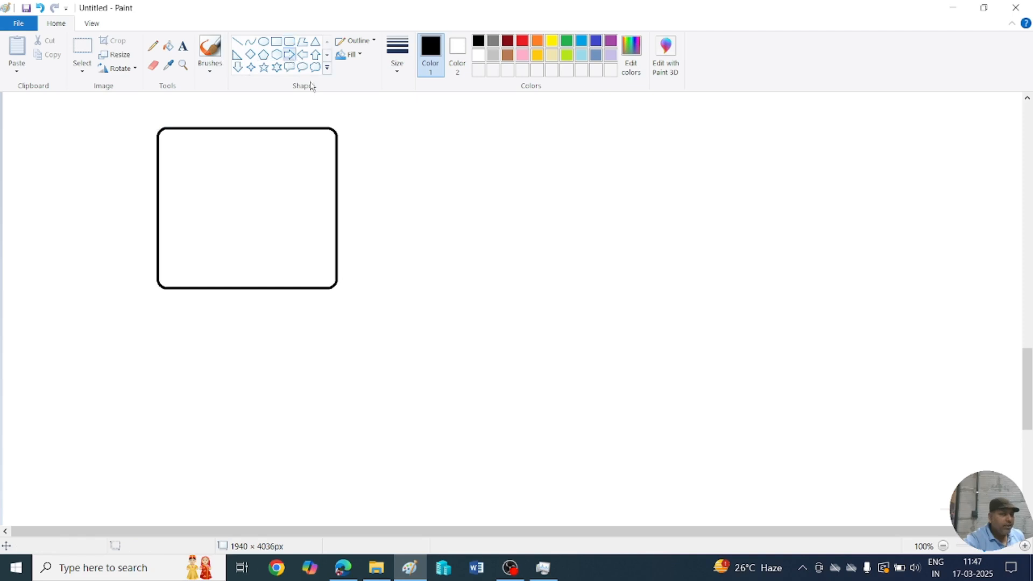
Draw a right-pointing arrow beside the rounded box and type the caption next to it.
{"action": "left_click_drag", "start_coordinate": [356, 163], "coordinate": [433, 180]}
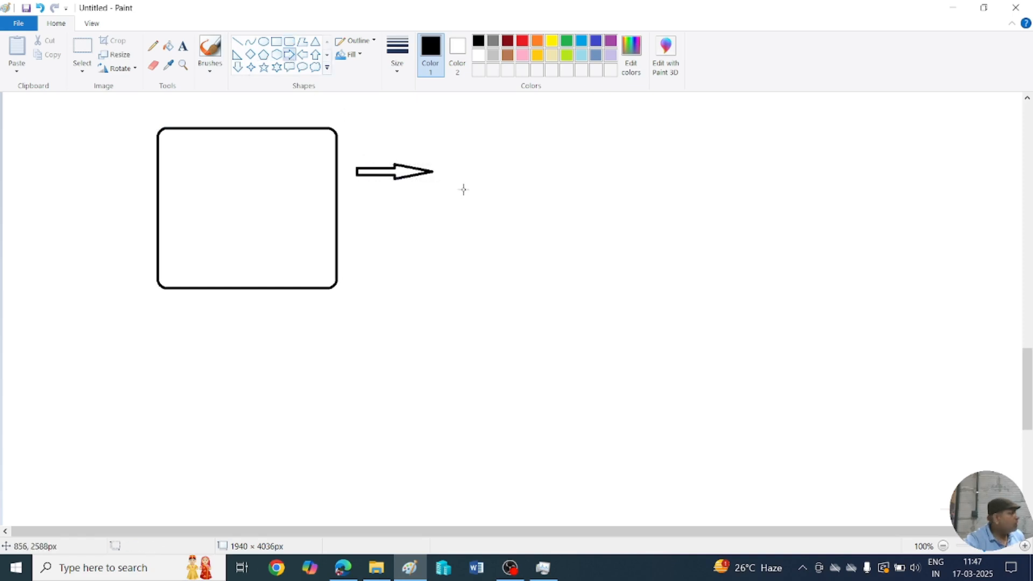
{"action": "left_click", "coordinate": [183, 46]}
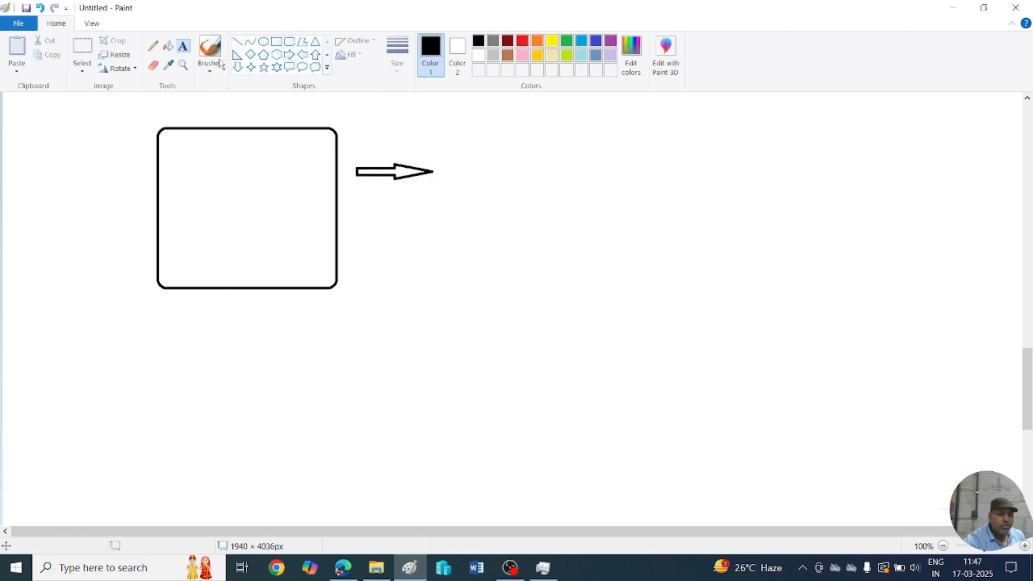
{"action": "left_click", "coordinate": [453, 169]}
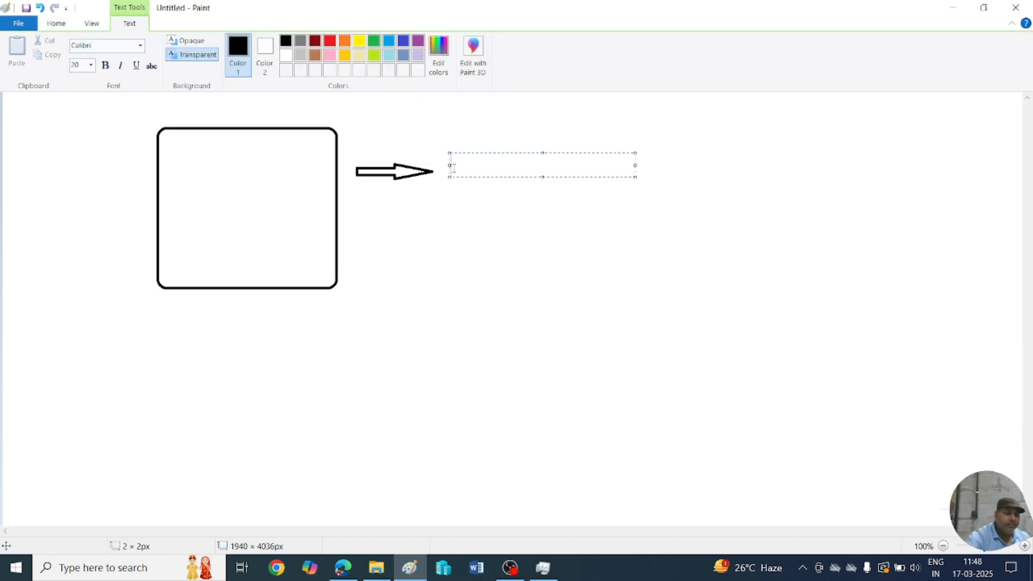
{"action": "type", "text": "how"}
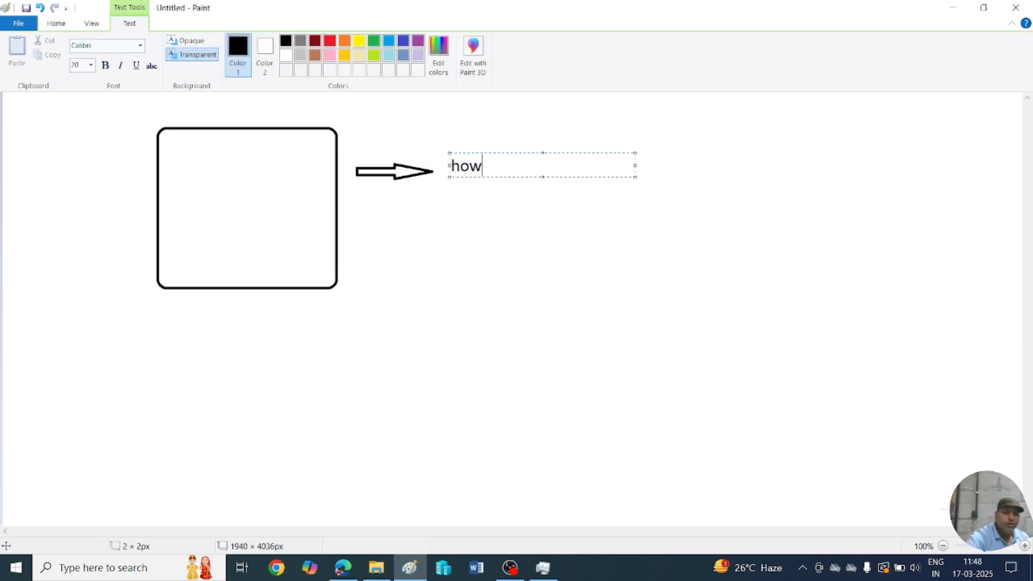
{"action": "type", "text": " yto ins"}
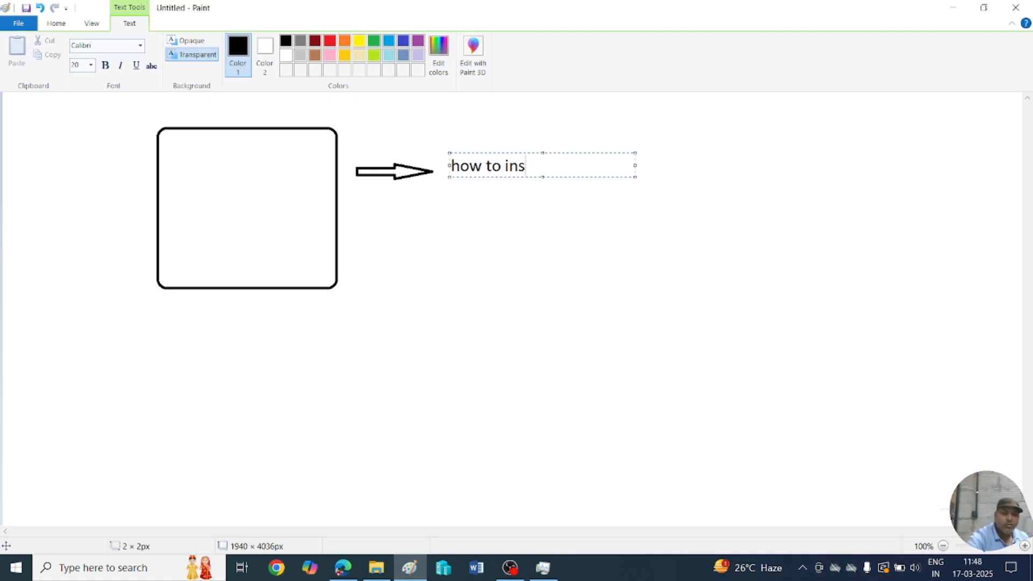
{"action": "type", "text": "tall linuc in vm"}
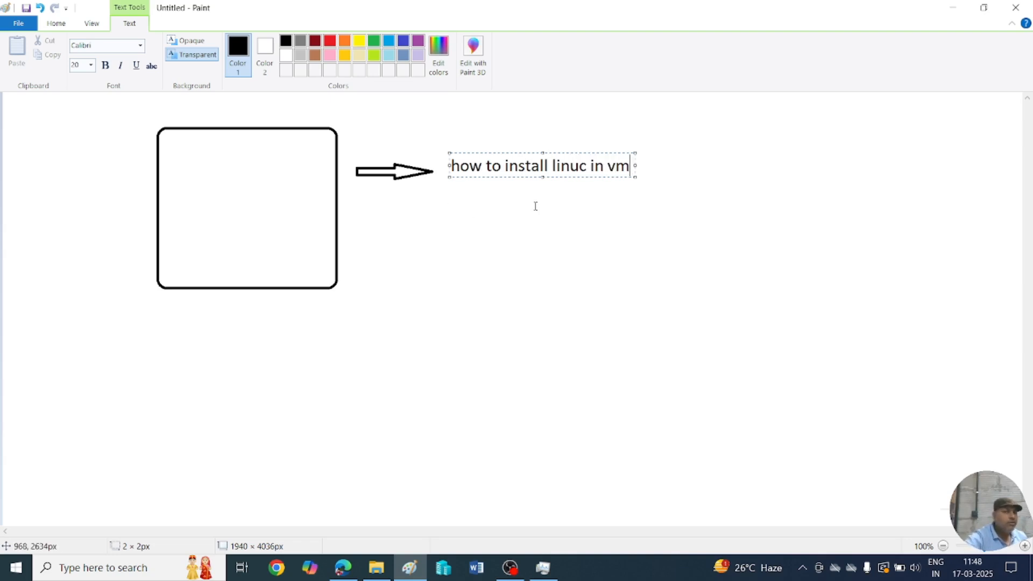
Correct 'linuc' to 'linux' so the caption reads 'how to install linux in vm'.
{"action": "left_click", "coordinate": [586, 165]}
{"action": "key", "text": "BackSpace"}
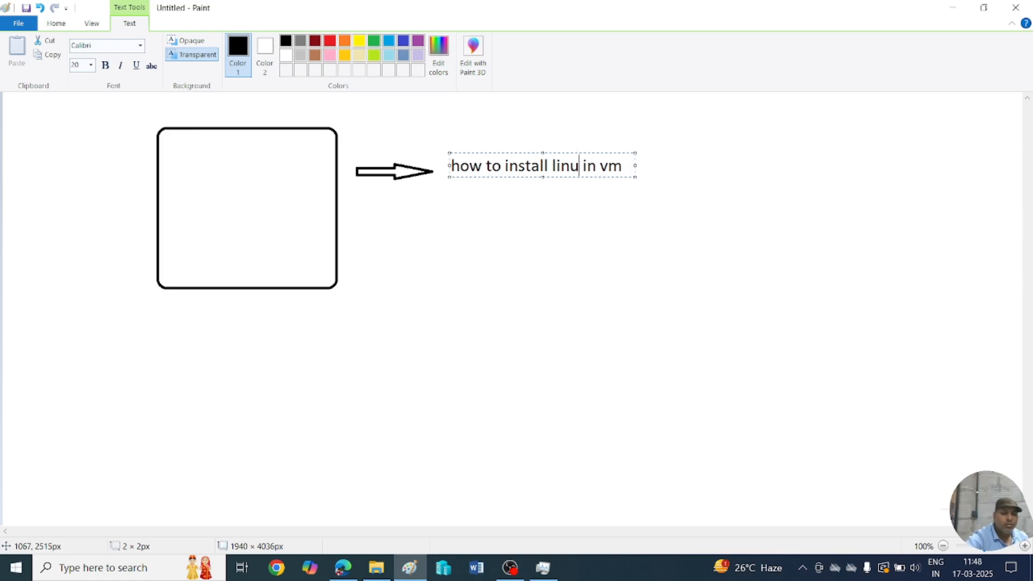
{"action": "type", "text": "x"}
{"action": "left_click", "coordinate": [648, 281]}
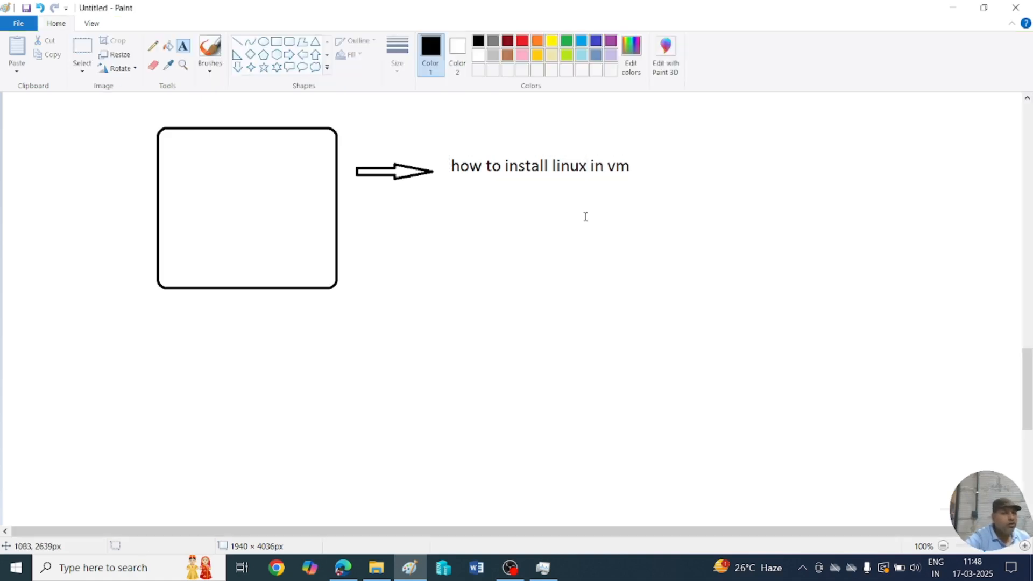
Switch to Hyper-V Manager and launch the New Virtual Machine Wizard from New > Virtual Machine.
{"action": "left_click", "coordinate": [441, 572]}
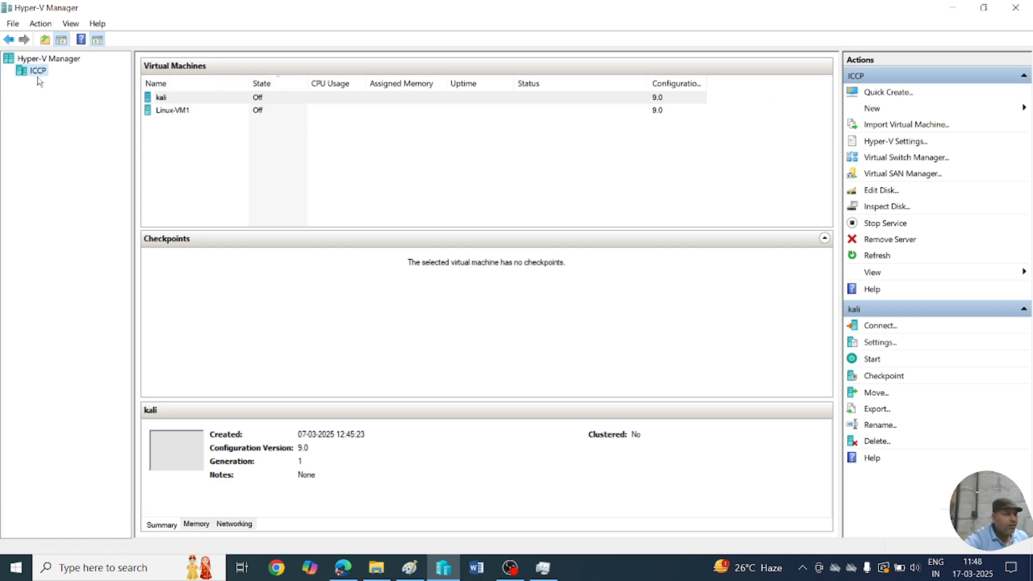
{"action": "left_click", "coordinate": [872, 111]}
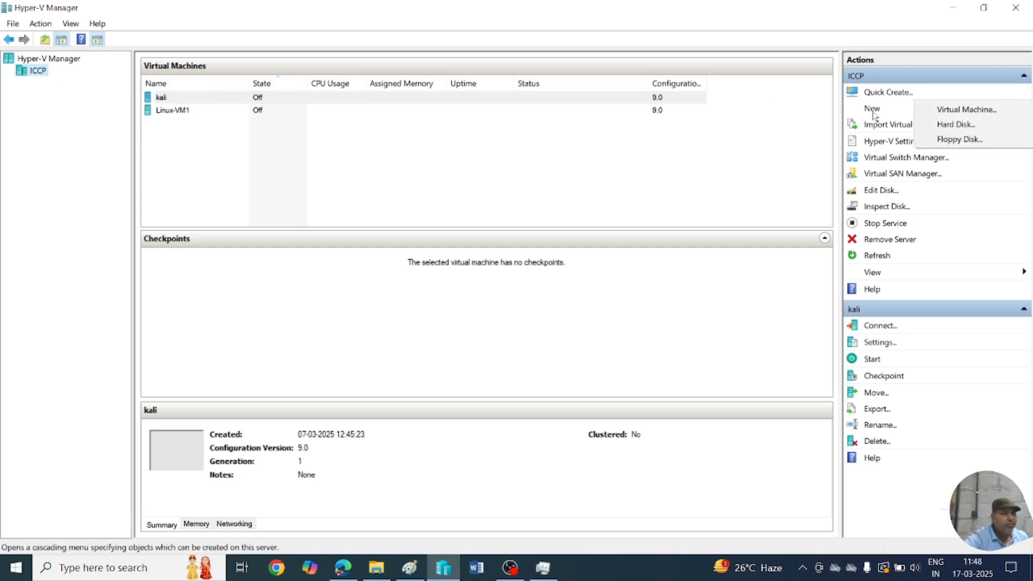
{"action": "left_click", "coordinate": [957, 111]}
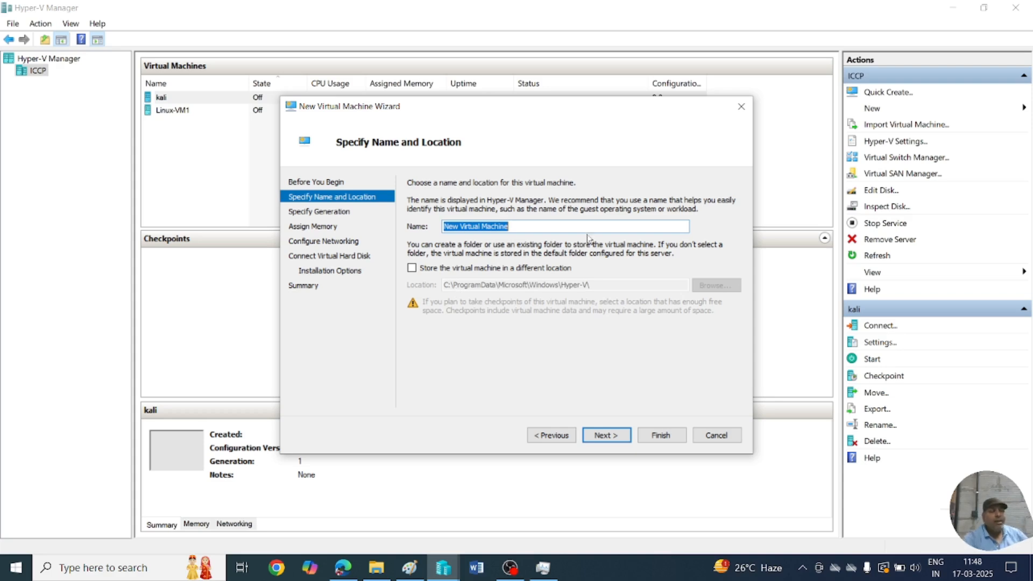
Name the VM Linux-VM2, store it in D:\MY Vms\, and continue to the generation page.
{"action": "type", "text": "Linu"}
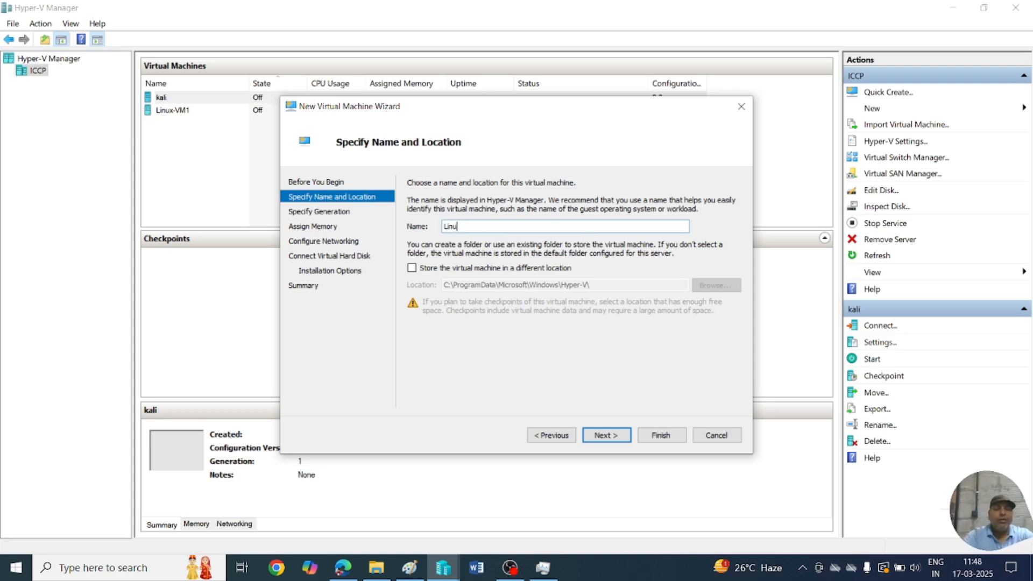
{"action": "type", "text": "x-VM2"}
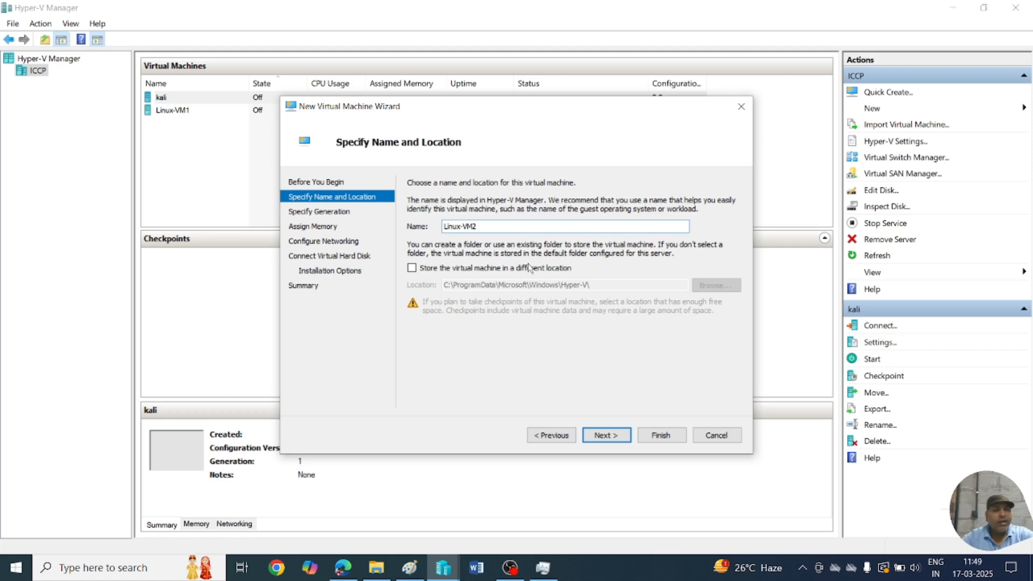
{"action": "left_click", "coordinate": [412, 268]}
{"action": "left_click", "coordinate": [723, 285]}
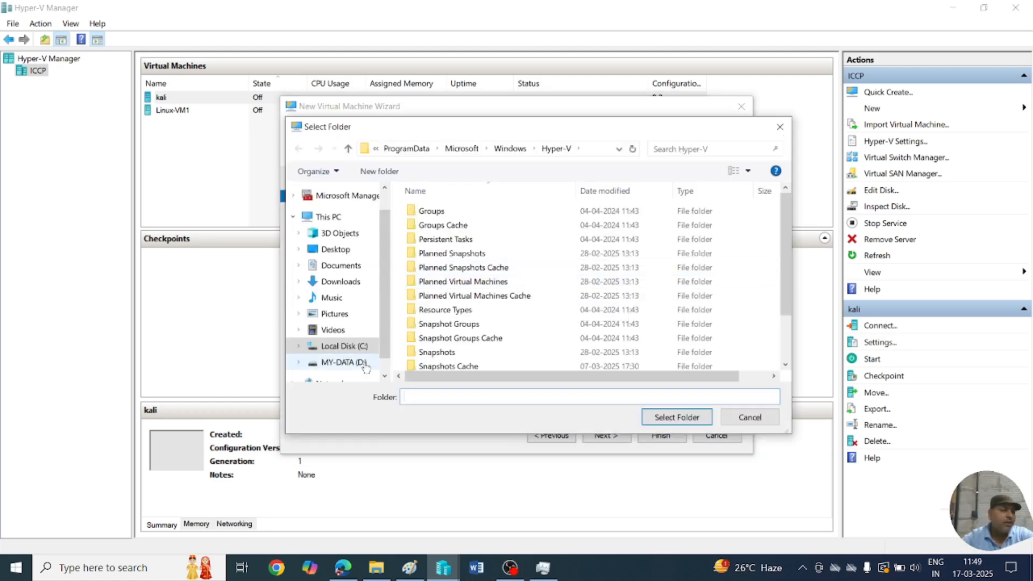
{"action": "left_click", "coordinate": [344, 362]}
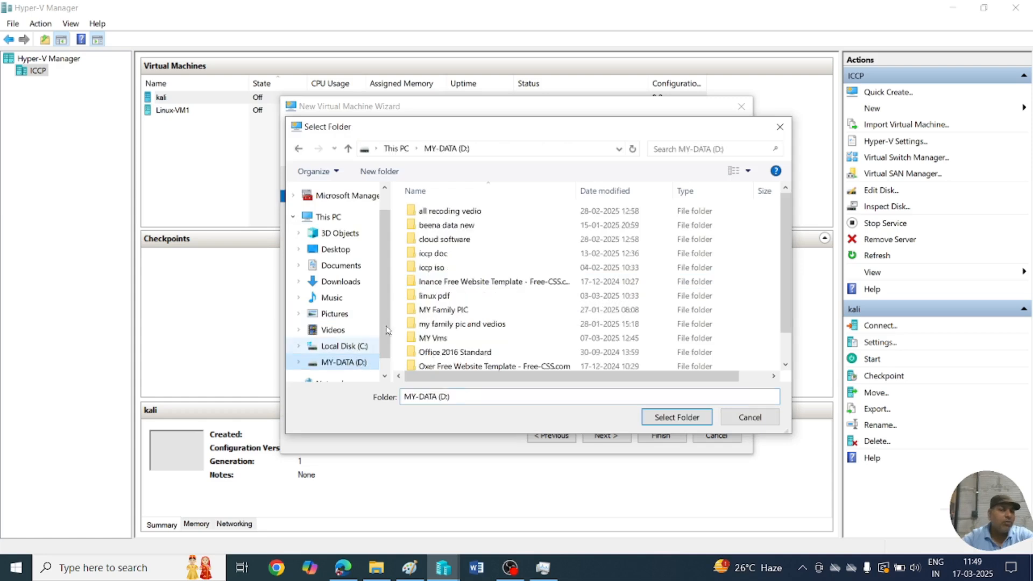
{"action": "left_click", "coordinate": [437, 338]}
{"action": "left_click", "coordinate": [673, 419]}
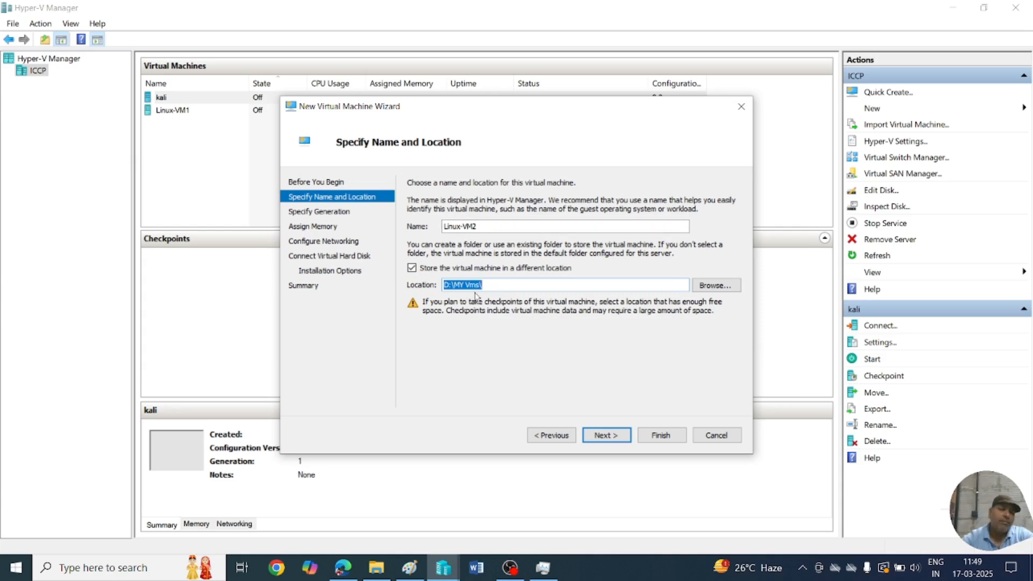
{"action": "left_click", "coordinate": [597, 437]}
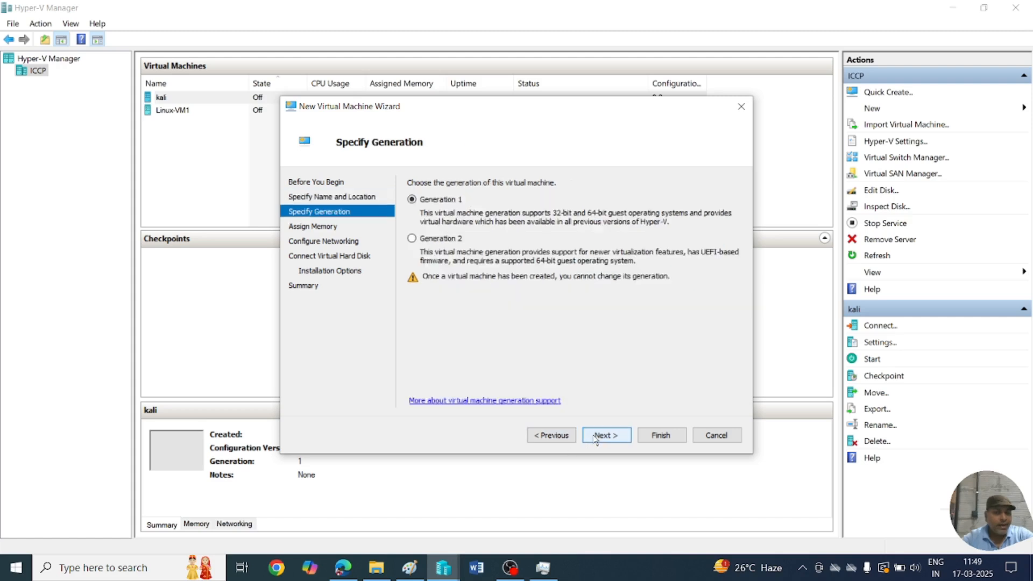
Keep Generation 1 and assign 2048 MB of startup memory.
{"action": "left_click", "coordinate": [596, 436]}
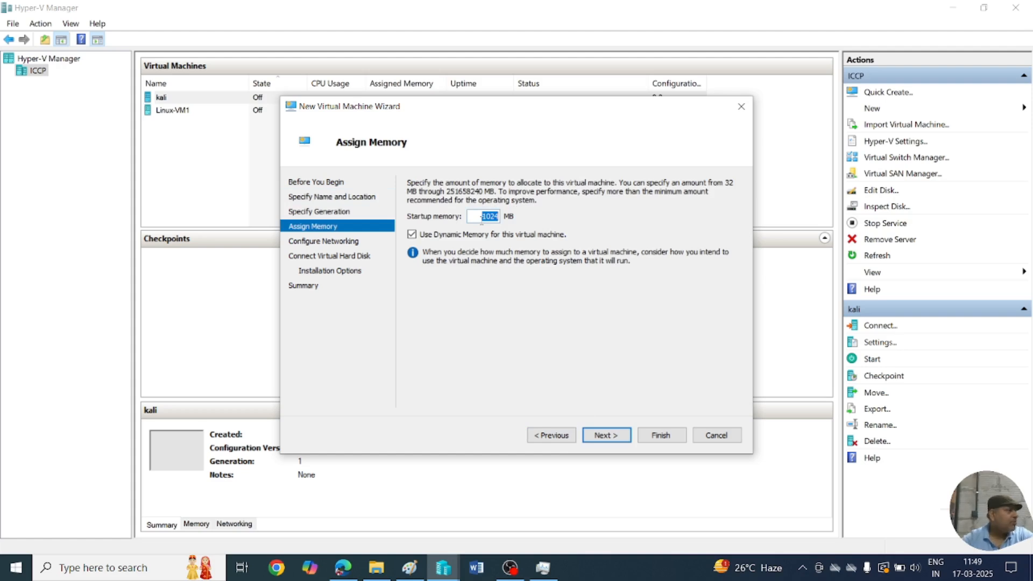
{"action": "type", "text": "2048"}
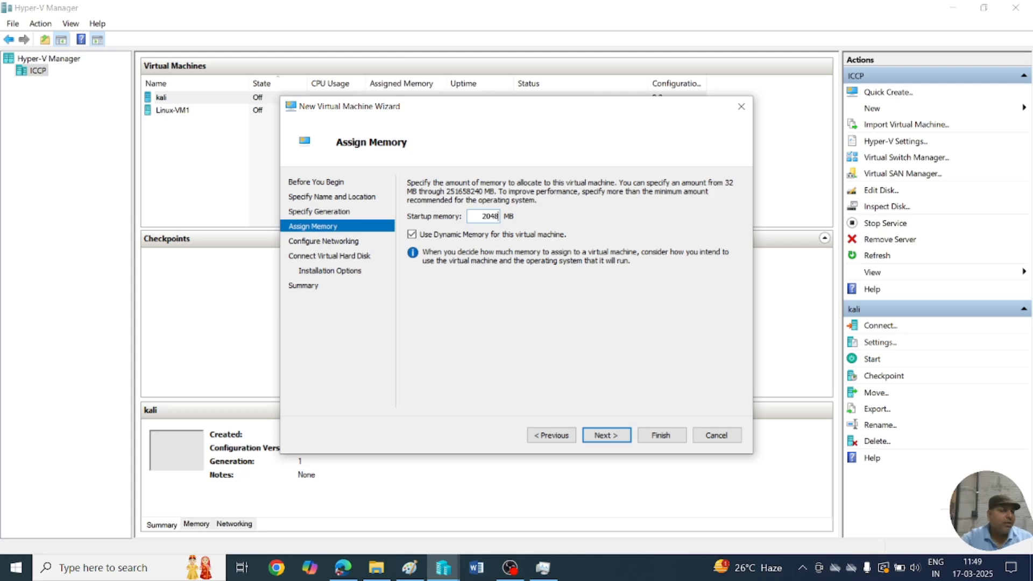
{"action": "left_click", "coordinate": [605, 435]}
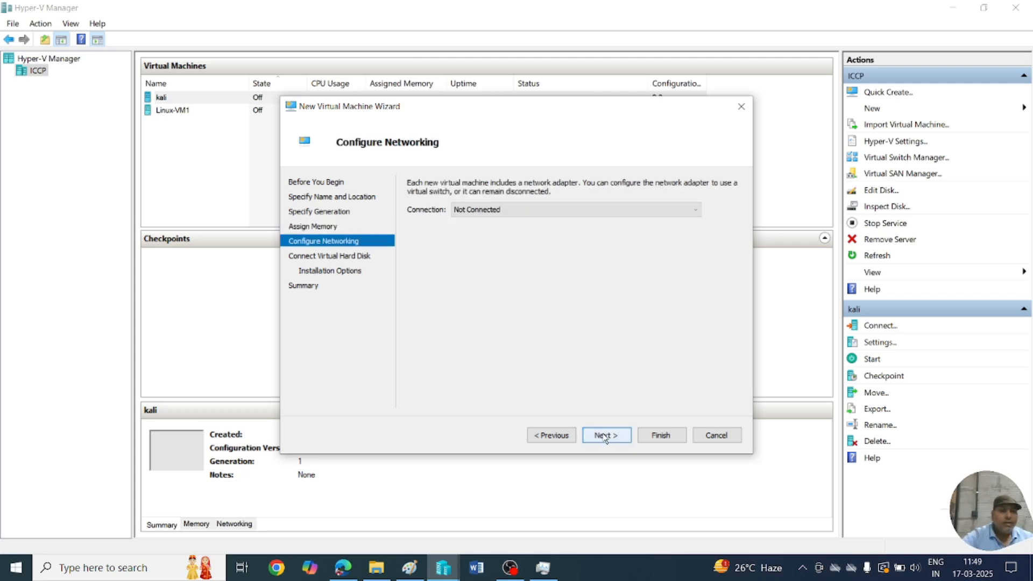
Connect the virtual machine's network to internetswitch.
{"action": "left_click", "coordinate": [519, 215]}
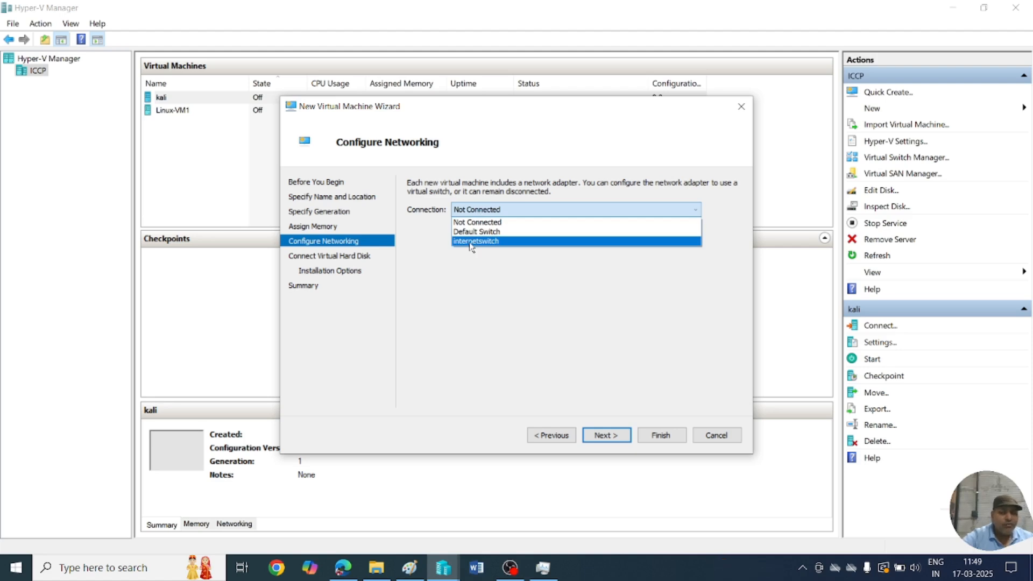
{"action": "left_click", "coordinate": [470, 242]}
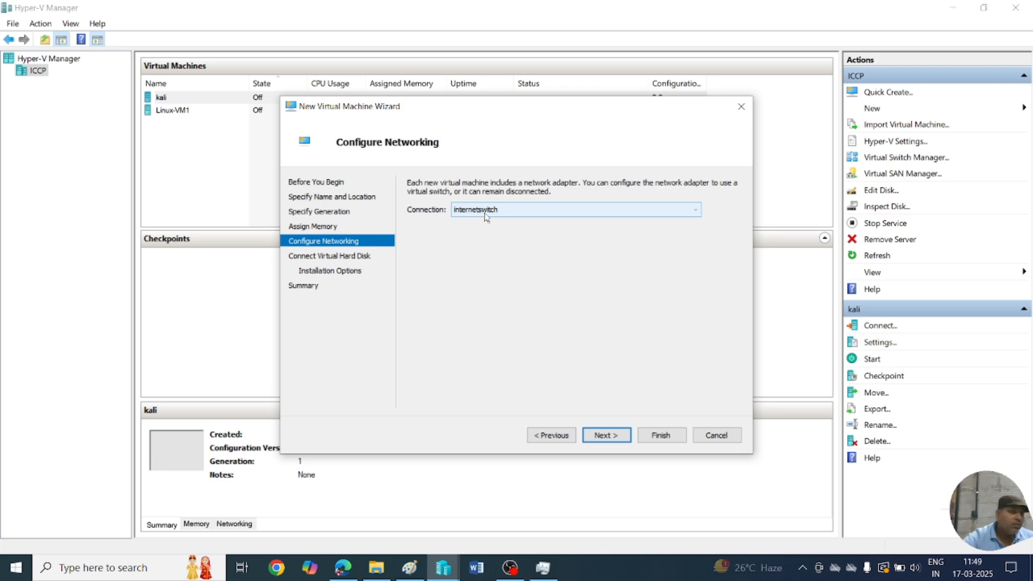
{"action": "left_click", "coordinate": [607, 436]}
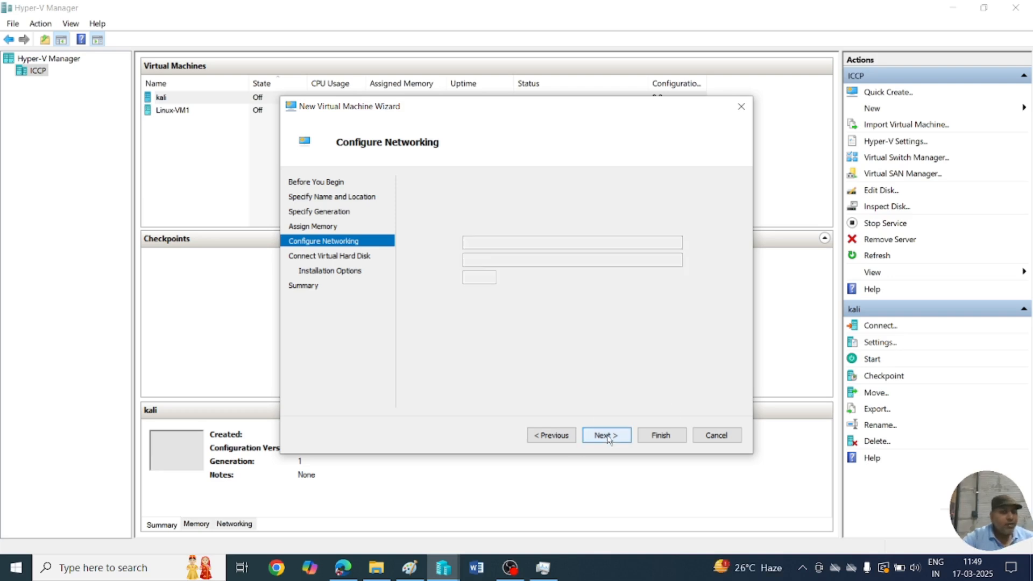
Set the new virtual hard disk size to 100 GB.
{"action": "double_click", "coordinate": [474, 275]}
{"action": "type", "text": "100"}
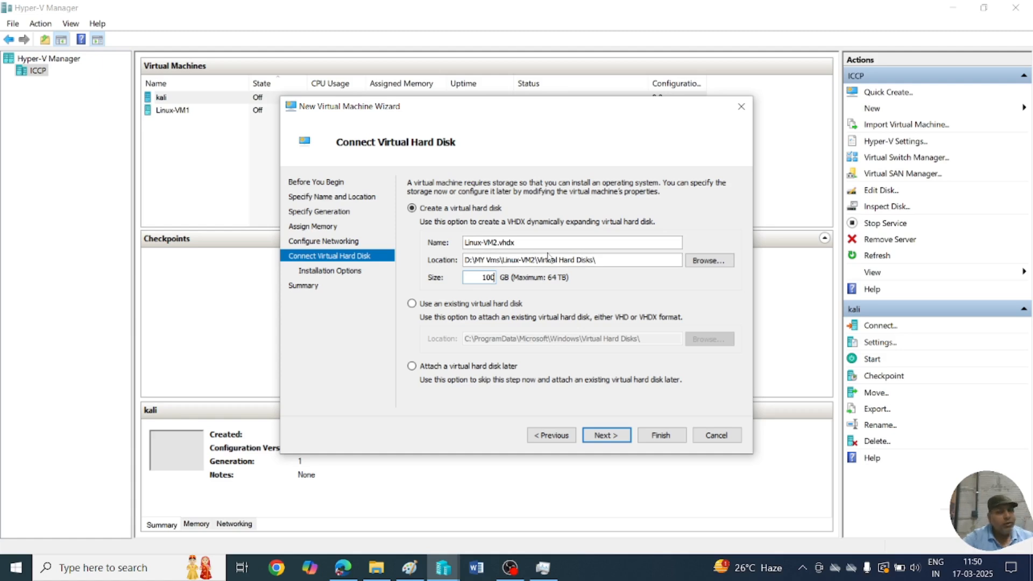
{"action": "left_click", "coordinate": [598, 435]}
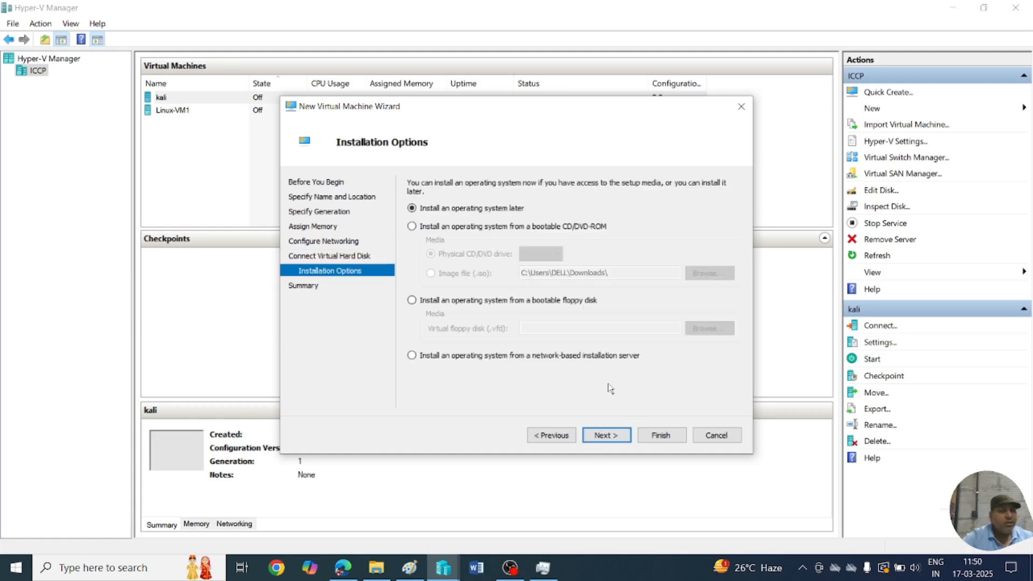
Choose to install from a bootable ISO image file and browse the MY-DATA (D:) drive.
{"action": "left_click", "coordinate": [470, 228]}
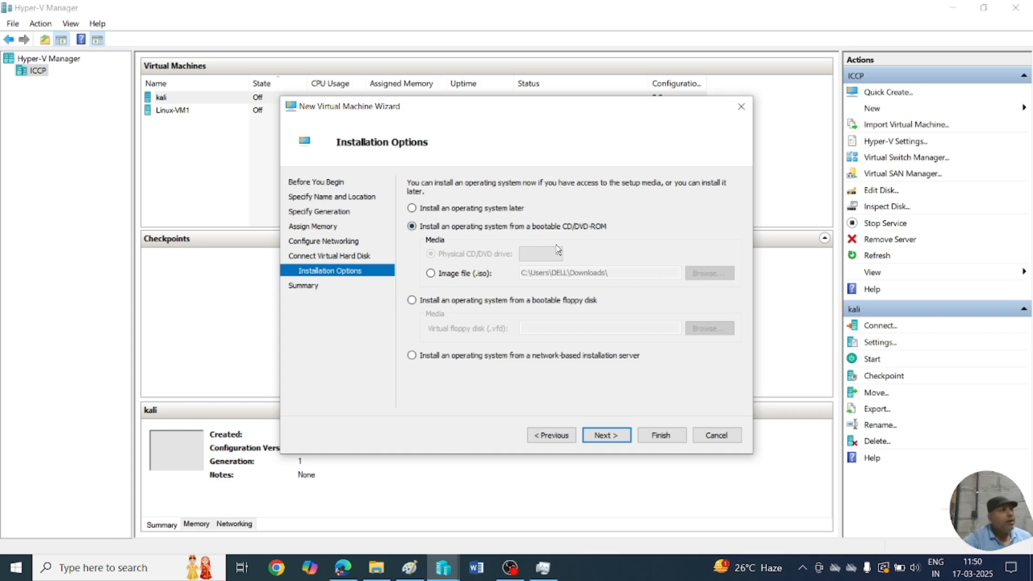
{"action": "left_click", "coordinate": [463, 274]}
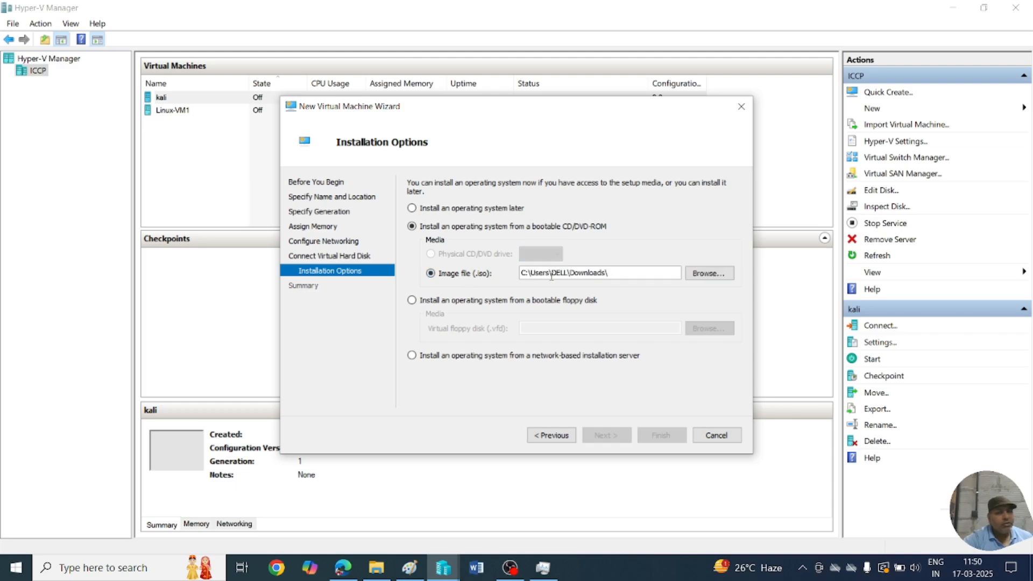
{"action": "left_click", "coordinate": [708, 273]}
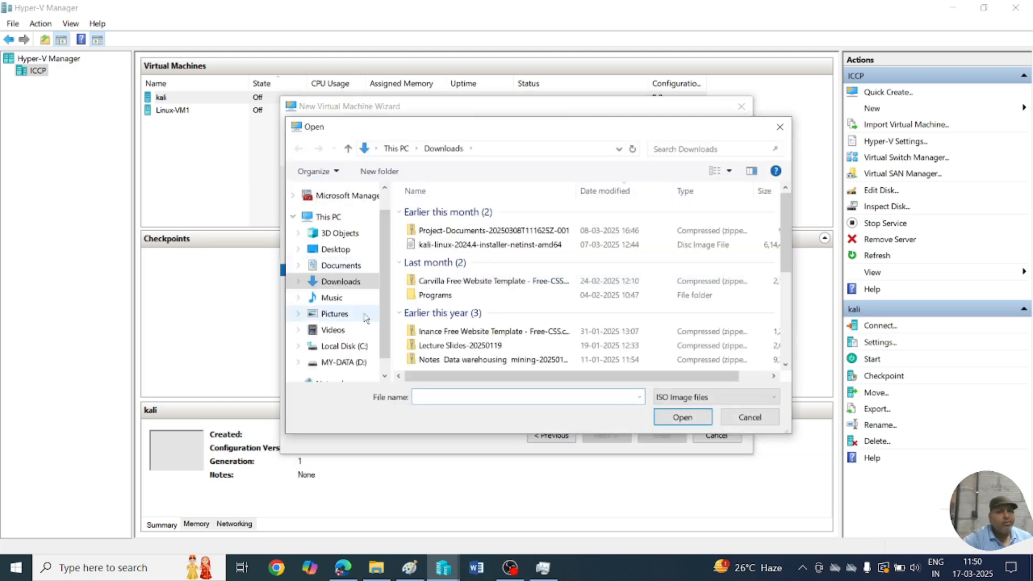
{"action": "left_click", "coordinate": [355, 363]}
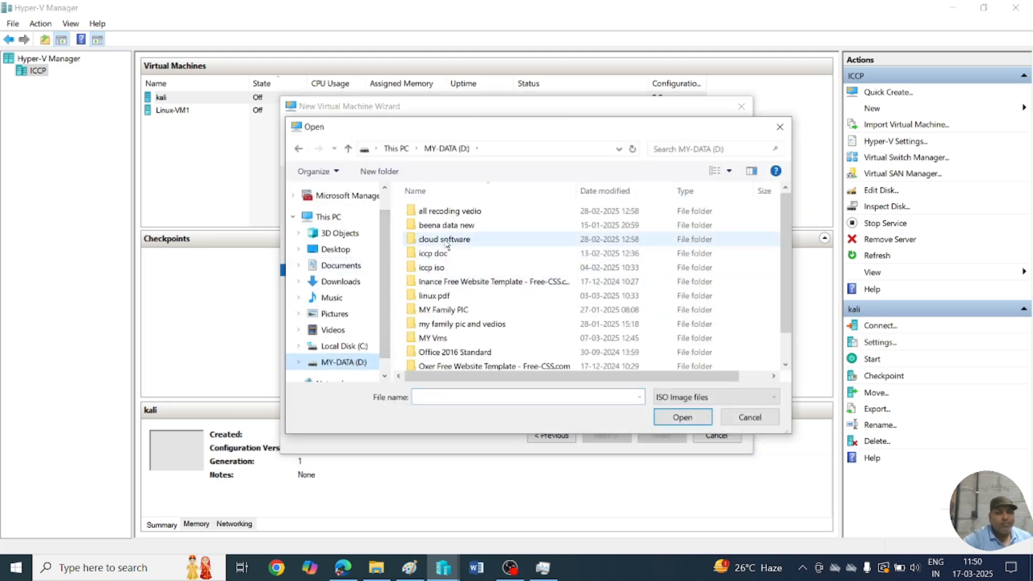
{"action": "scroll", "coordinate": [448, 247], "scroll_direction": "down", "scroll_amount": 1}
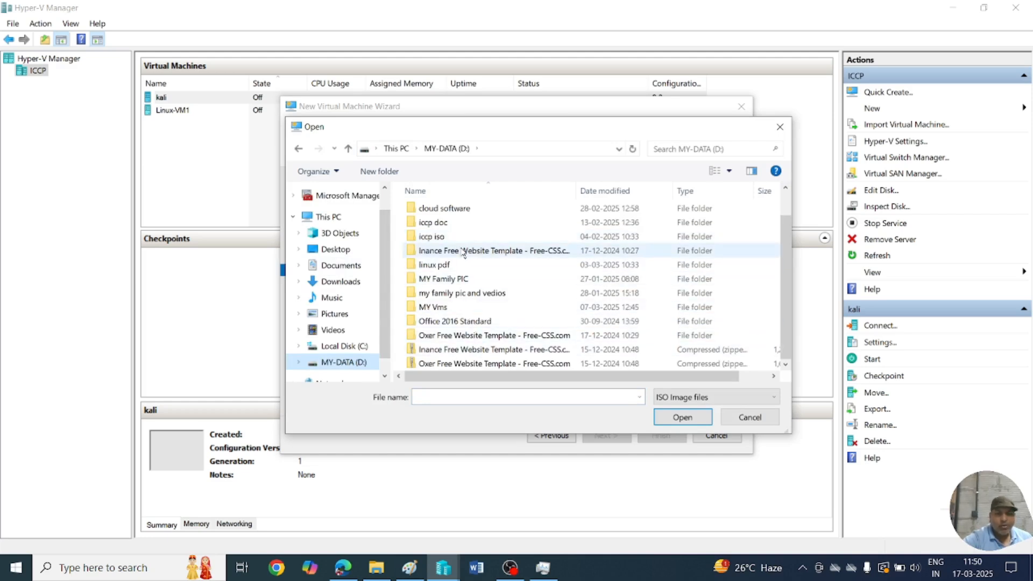
Pick rhel-server-7.0-x86_64-dvd.iso from the iccp iso folder and finish creating the VM.
{"action": "double_click", "coordinate": [439, 236]}
{"action": "left_click", "coordinate": [455, 214]}
{"action": "double_click", "coordinate": [455, 214]}
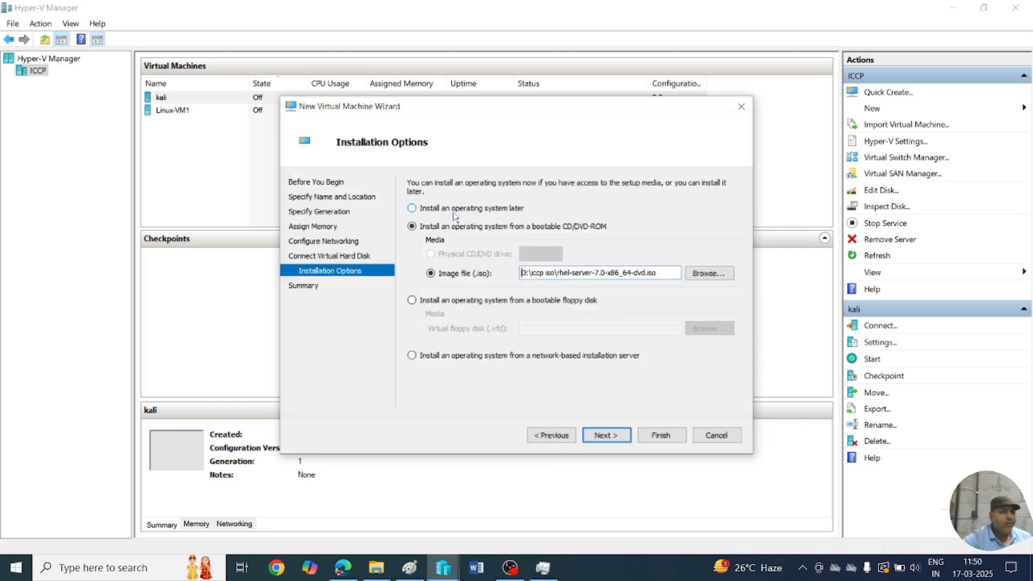
{"action": "left_click", "coordinate": [611, 436]}
{"action": "left_click", "coordinate": [650, 436]}
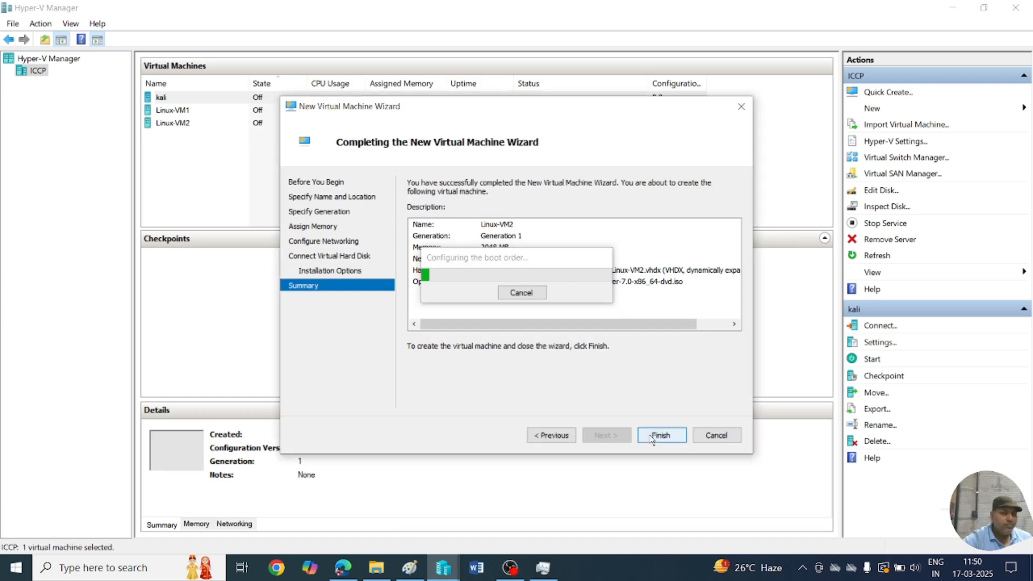
Start Linux-VM2 and connect to its console from the right-click menu.
{"action": "right_click", "coordinate": [177, 123]}
{"action": "left_click", "coordinate": [220, 173]}
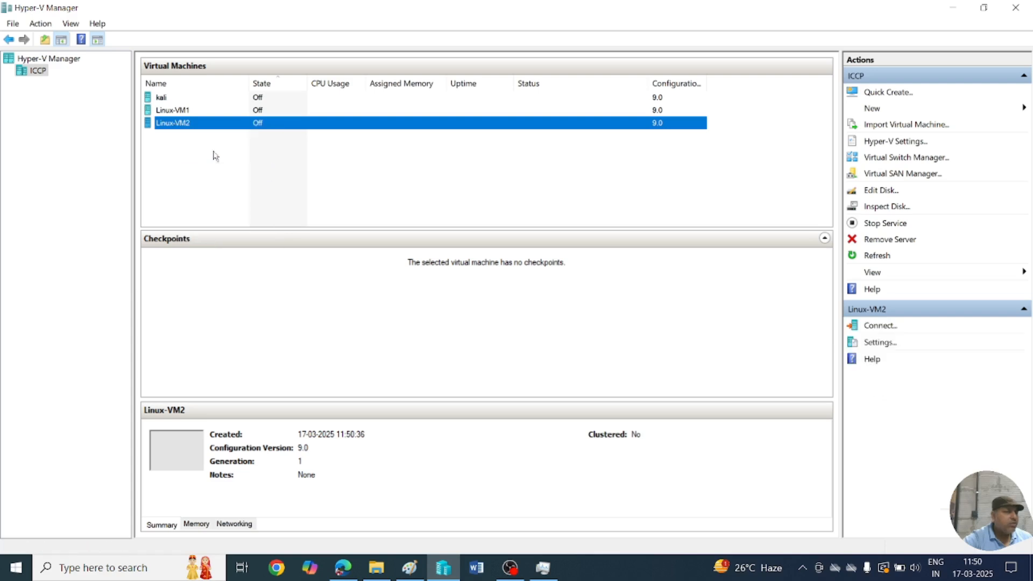
{"action": "right_click", "coordinate": [198, 122]}
{"action": "left_click", "coordinate": [224, 135]}
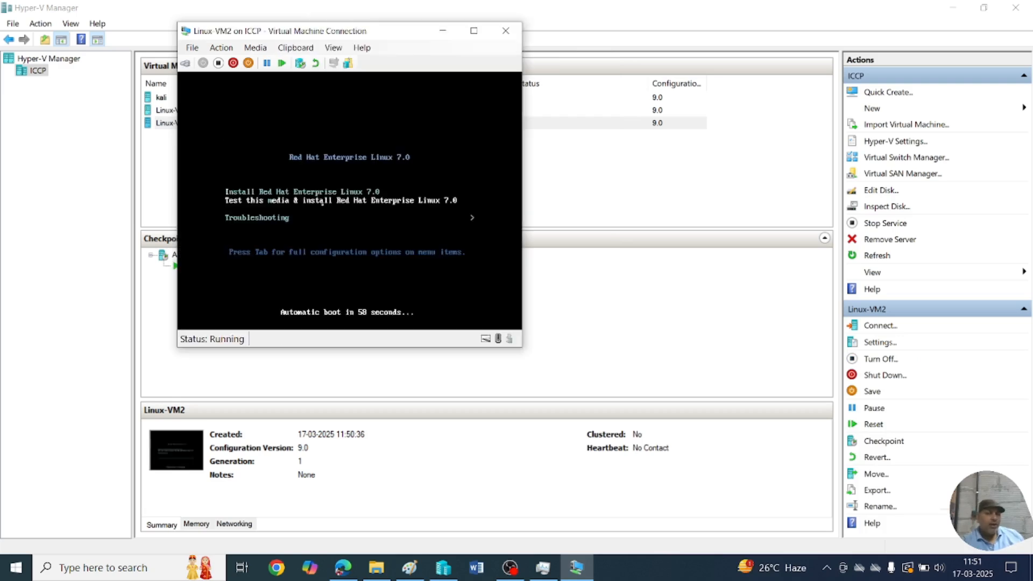
Select 'Install Red Hat Enterprise Linux 7.0' without the media test and boot it.
{"action": "key", "text": "Up"}
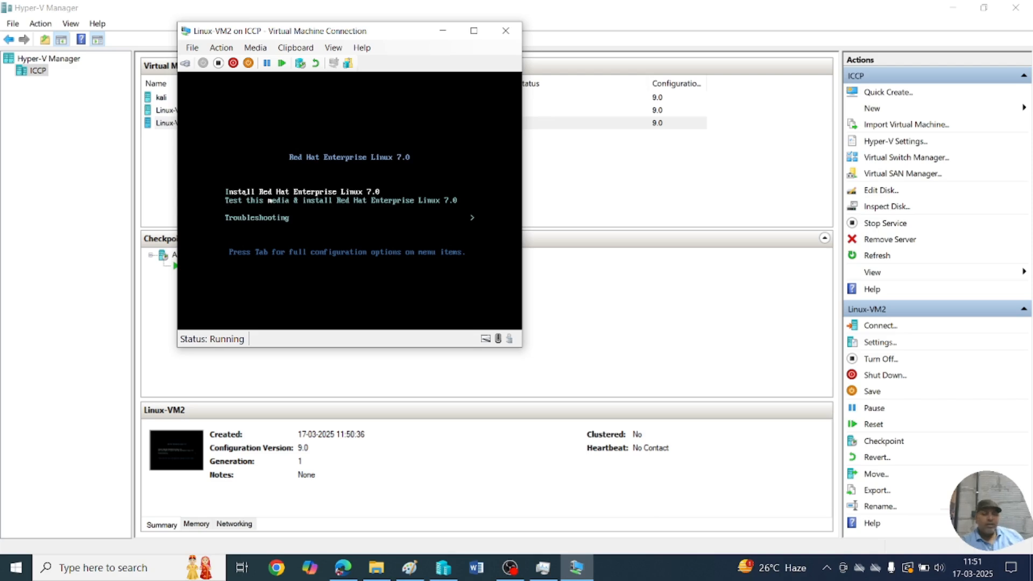
{"action": "key", "text": "Return"}
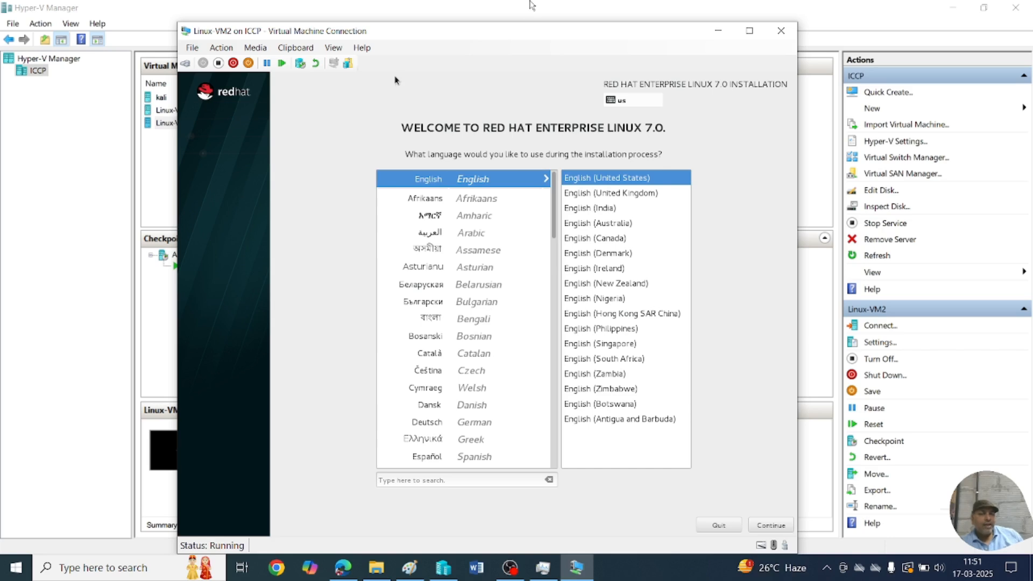
Accept English (United States) and pick India on the date and time map.
{"action": "left_click", "coordinate": [777, 525]}
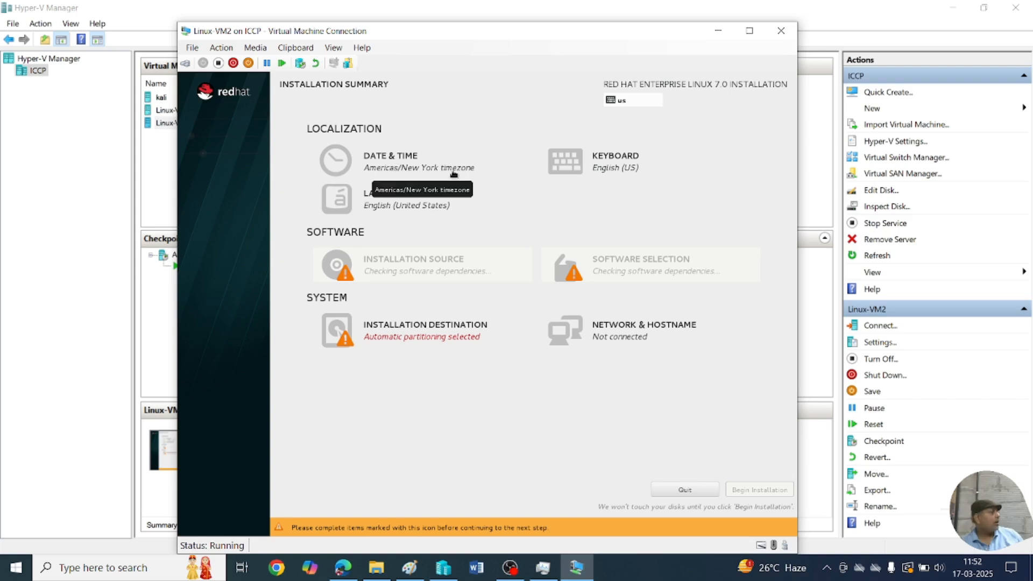
{"action": "left_click", "coordinate": [385, 160]}
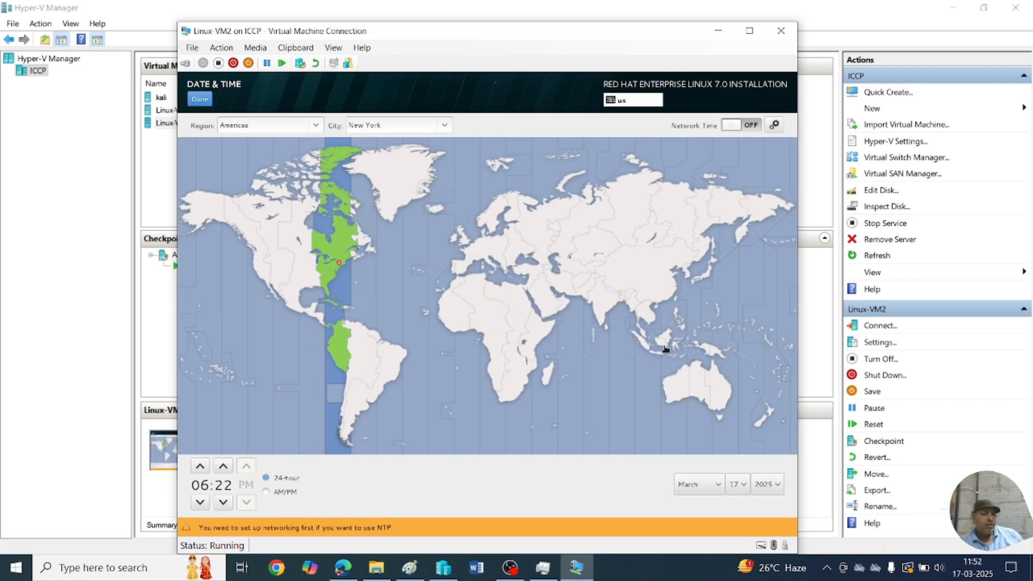
{"action": "left_click", "coordinate": [602, 307]}
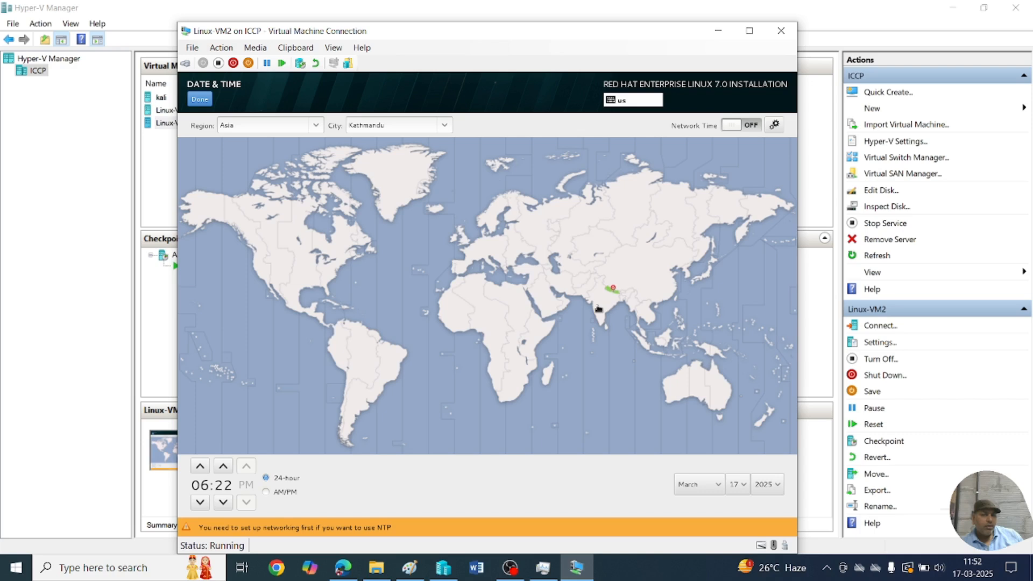
{"action": "left_click", "coordinate": [598, 309]}
{"action": "left_click", "coordinate": [601, 301]}
{"action": "left_click", "coordinate": [599, 299]}
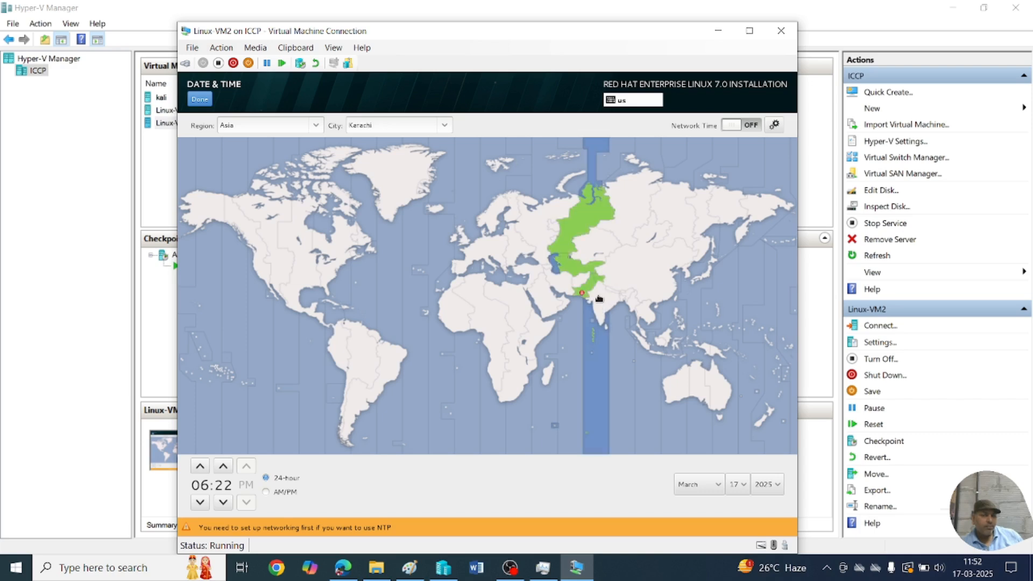
{"action": "left_click", "coordinate": [602, 306]}
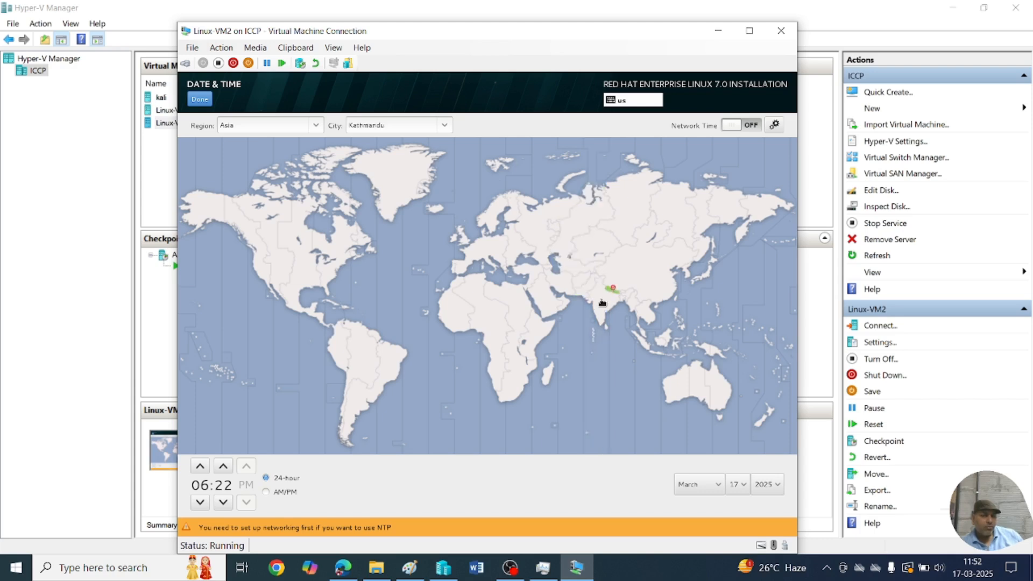
Set the timezone city to Kolkata and confirm Asia/Kolkata.
{"action": "left_click", "coordinate": [424, 126]}
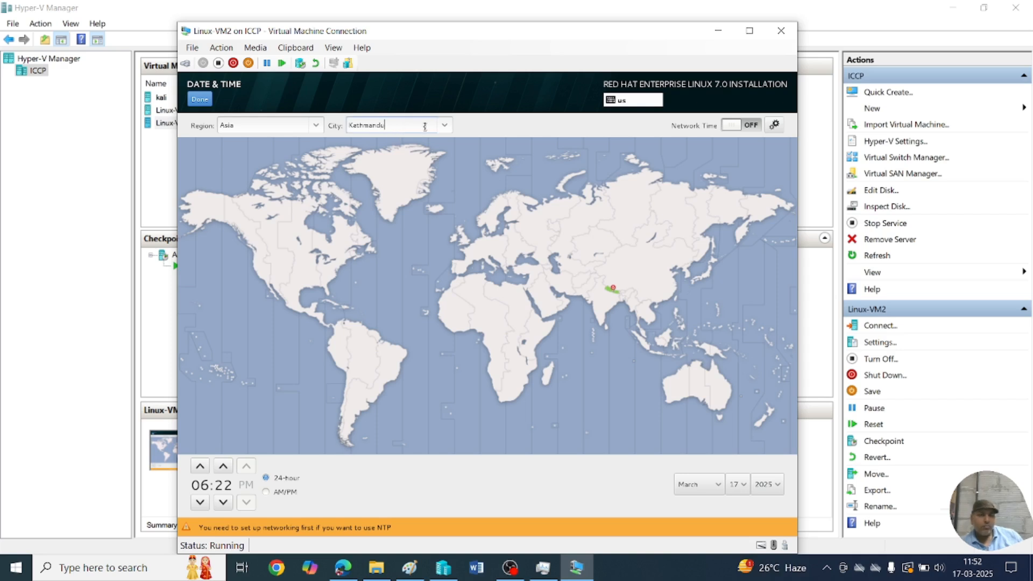
{"action": "key", "text": "Down"}
{"action": "key", "text": "Down"}
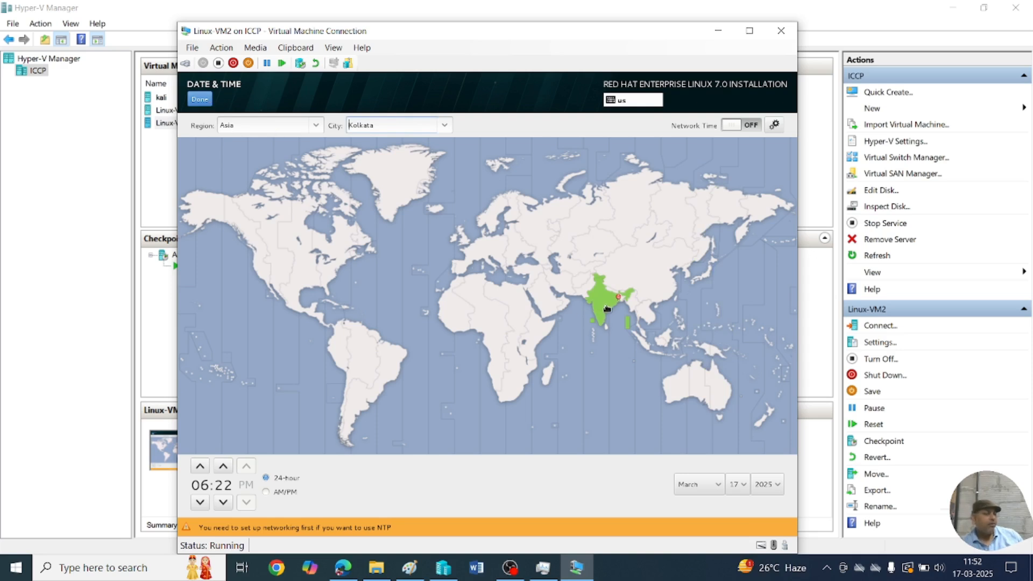
{"action": "left_click", "coordinate": [208, 105]}
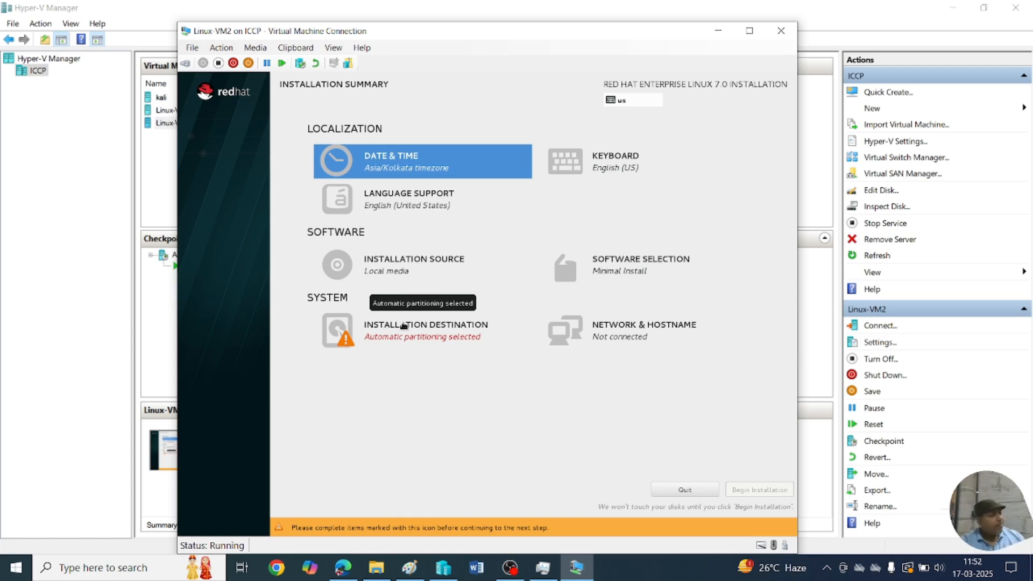
{"action": "left_click", "coordinate": [403, 339]}
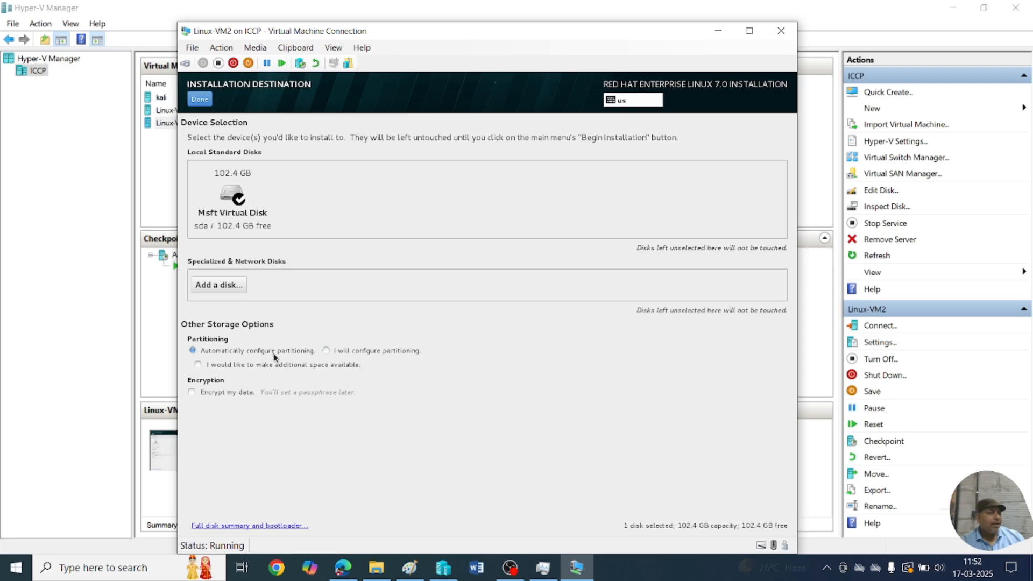
Choose manual partitioning with the Standard Partition scheme and begin adding a mount point.
{"action": "left_click", "coordinate": [326, 352]}
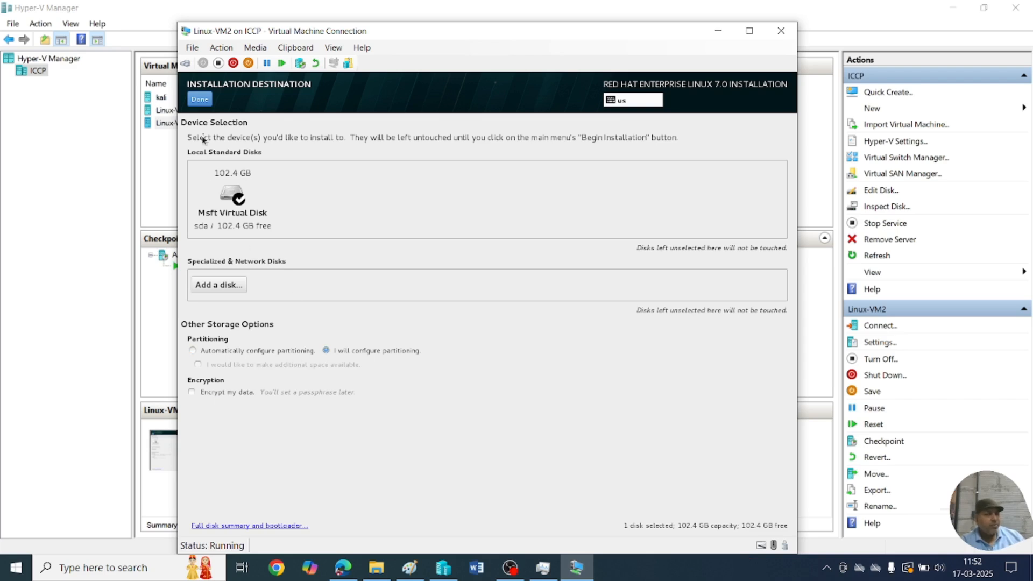
{"action": "left_click", "coordinate": [201, 100]}
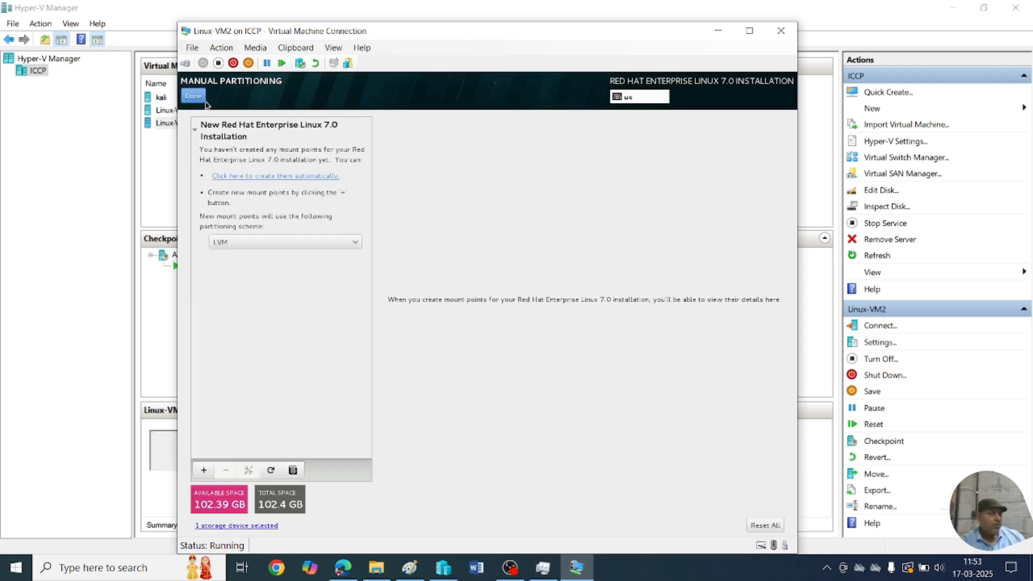
{"action": "left_click", "coordinate": [233, 244]}
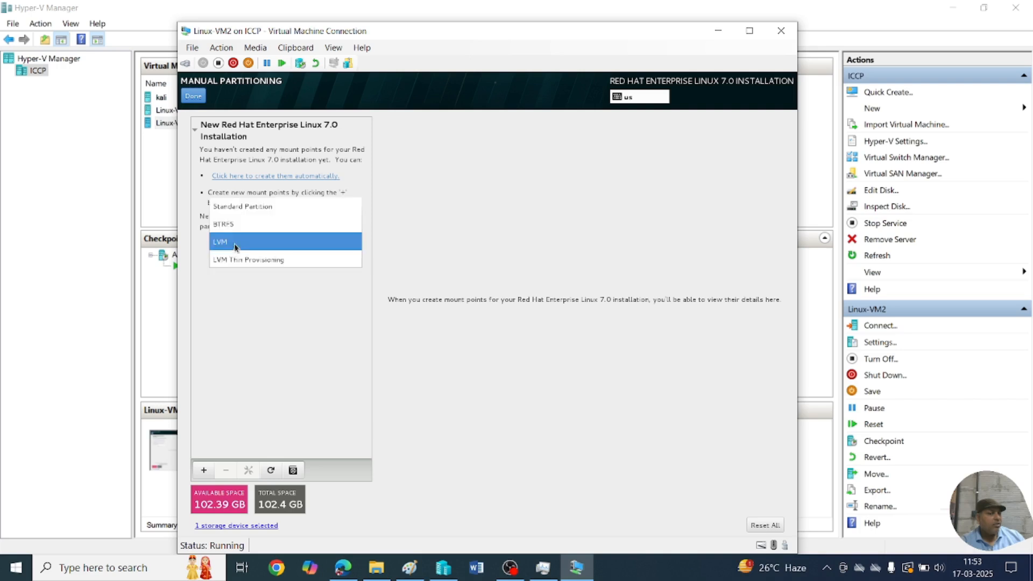
{"action": "left_click", "coordinate": [237, 212]}
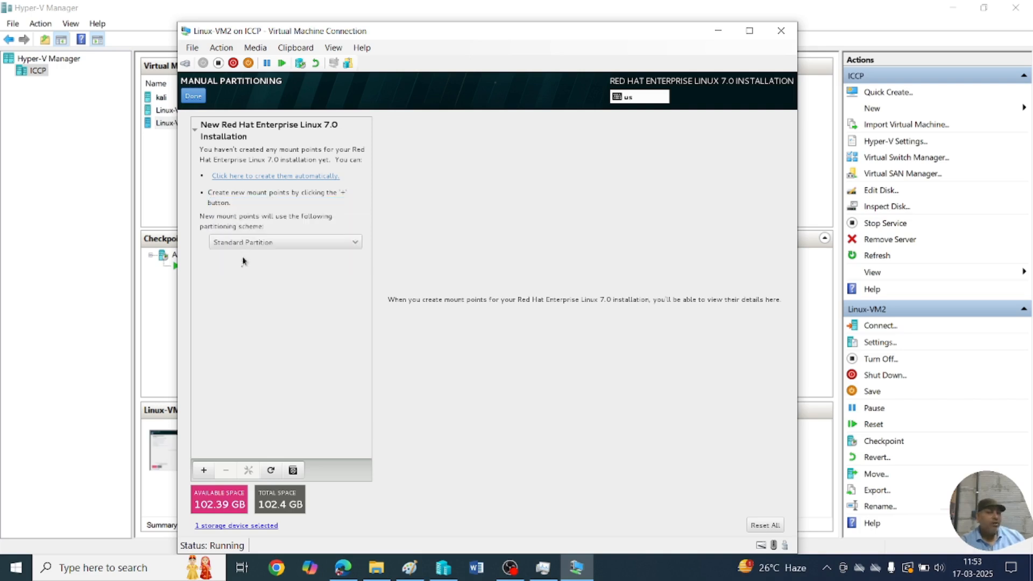
{"action": "left_click", "coordinate": [204, 475]}
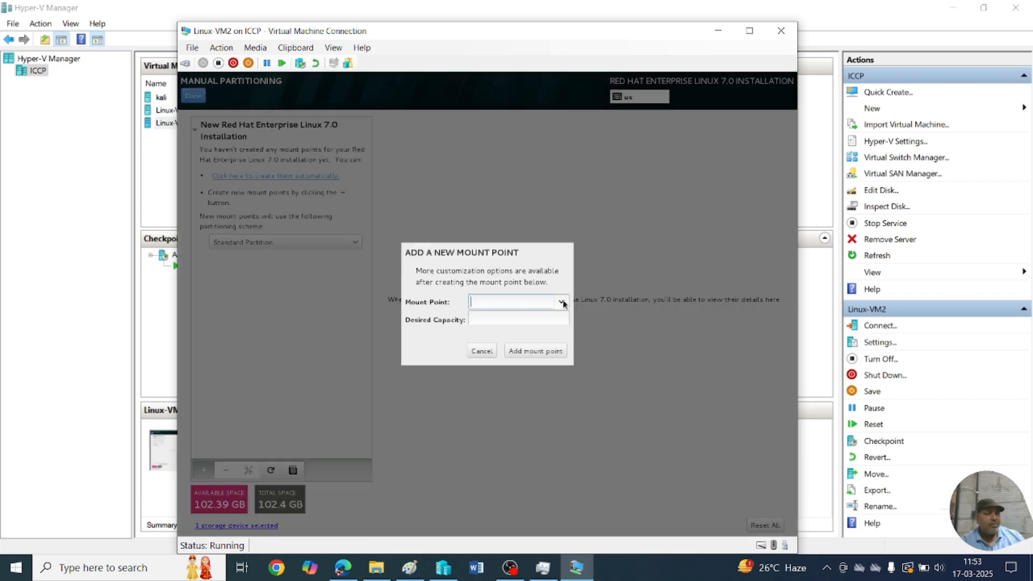
Add a 50 GB / root mount point.
{"action": "left_click", "coordinate": [562, 302]}
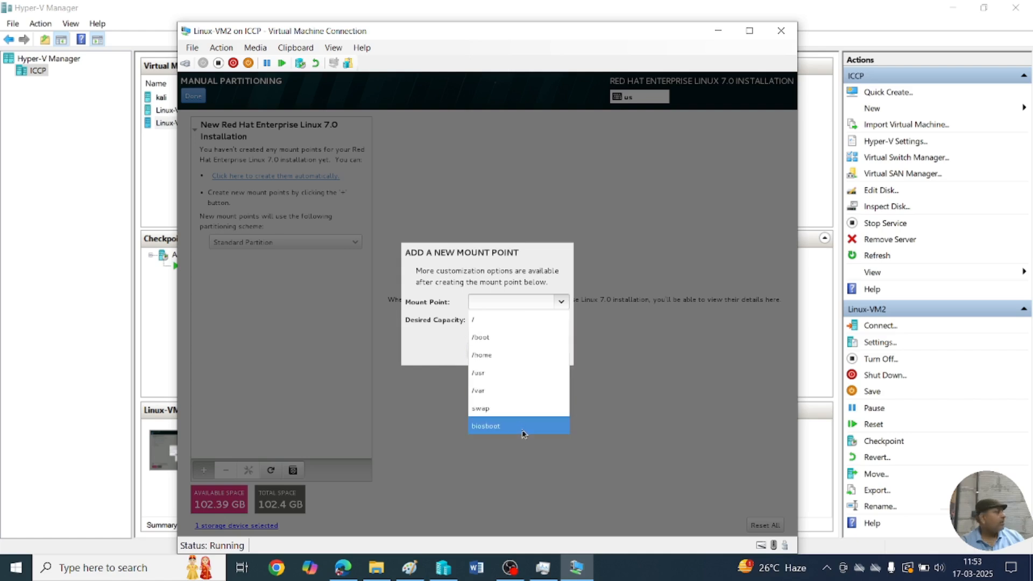
{"action": "left_click", "coordinate": [501, 320]}
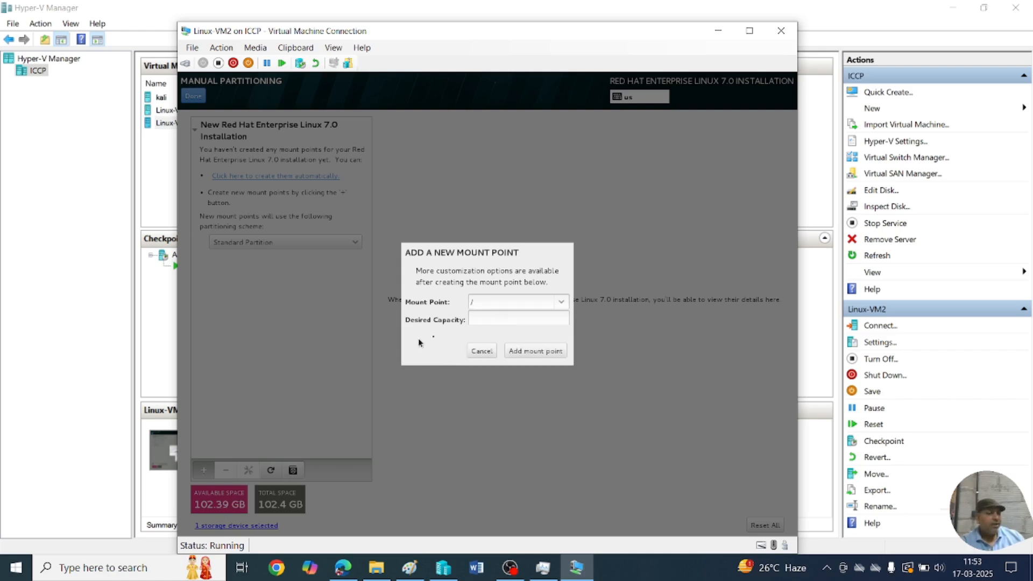
{"action": "left_click", "coordinate": [486, 318]}
{"action": "type", "text": "50000"}
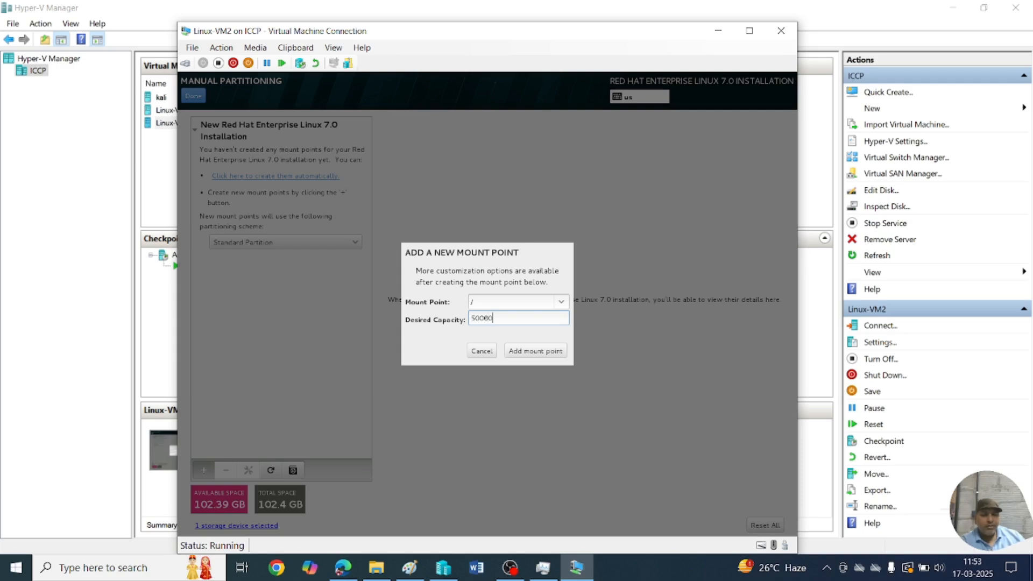
{"action": "left_click", "coordinate": [533, 351]}
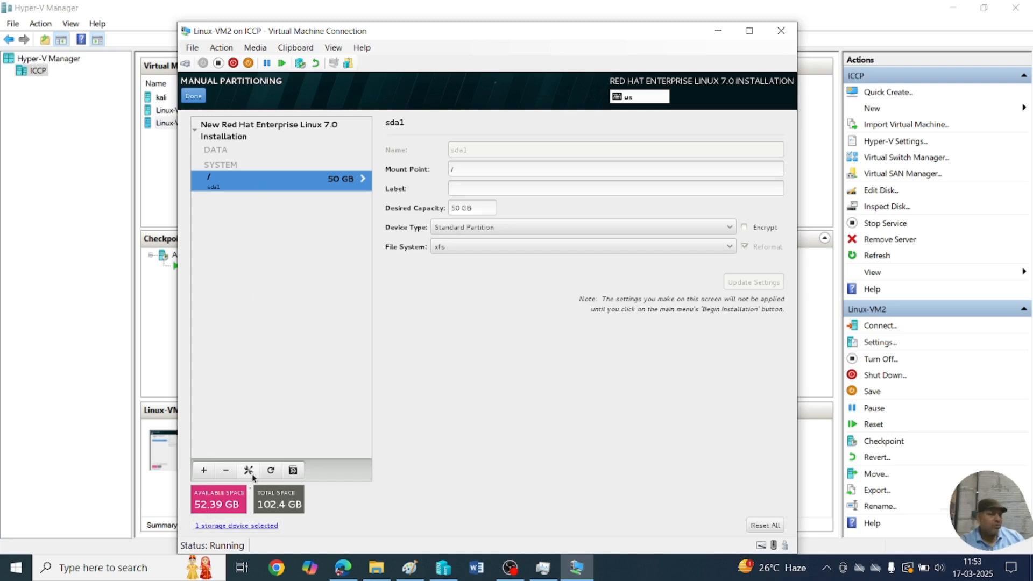
Add a /boot mount point with 2000 MB capacity.
{"action": "left_click", "coordinate": [204, 470]}
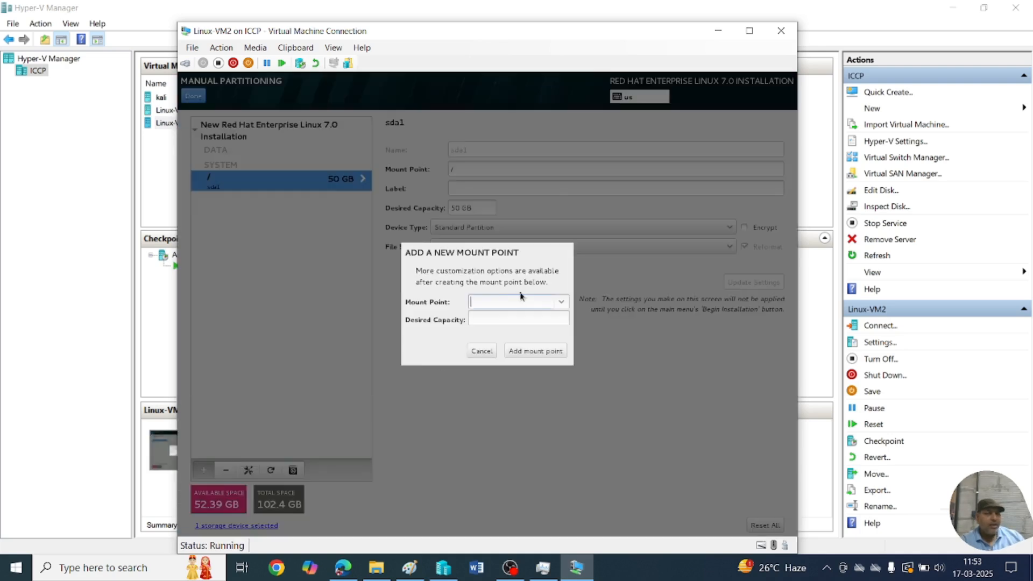
{"action": "left_click", "coordinate": [562, 306]}
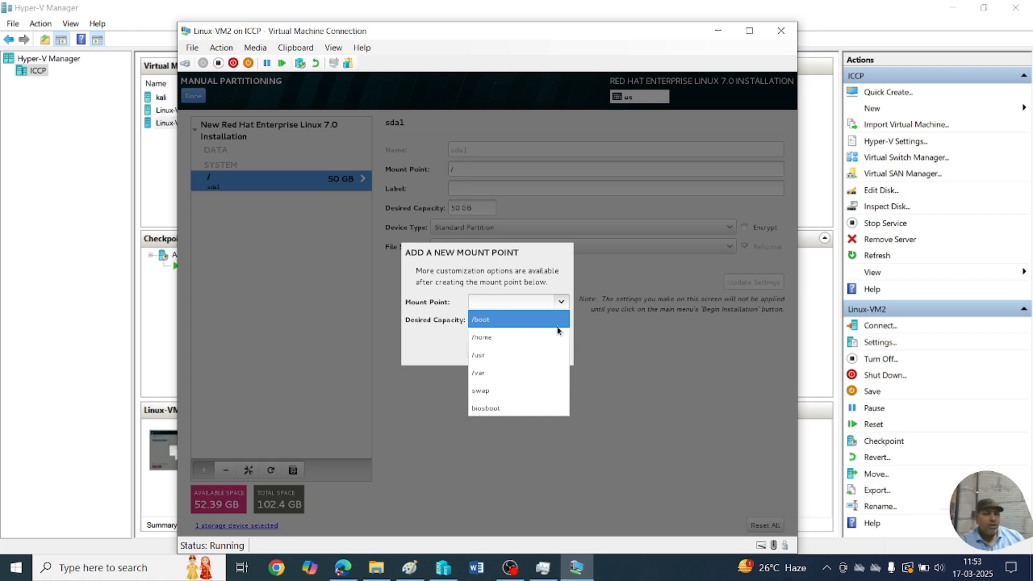
{"action": "left_click", "coordinate": [558, 326]}
{"action": "left_click", "coordinate": [525, 316]}
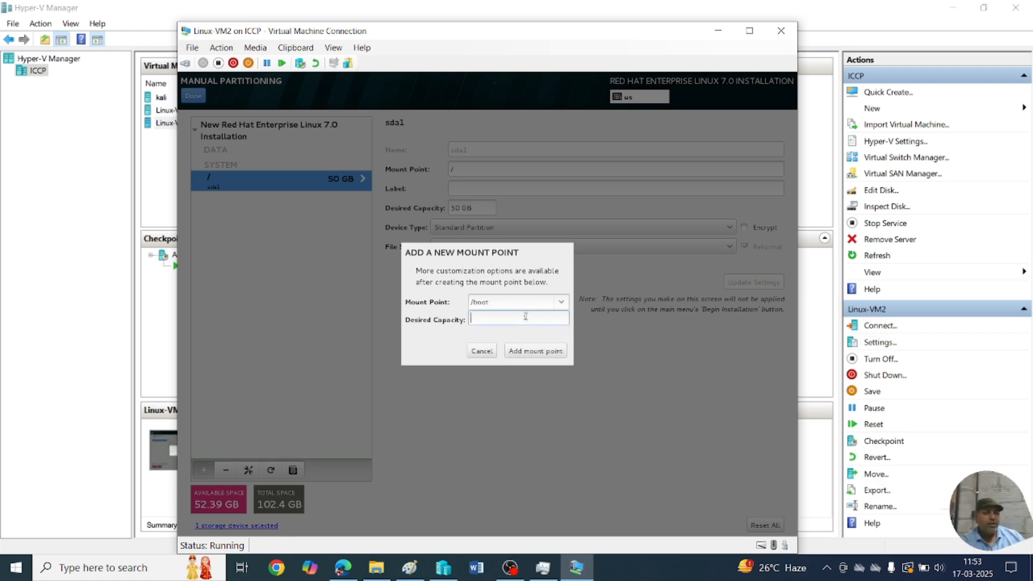
{"action": "type", "text": "2000"}
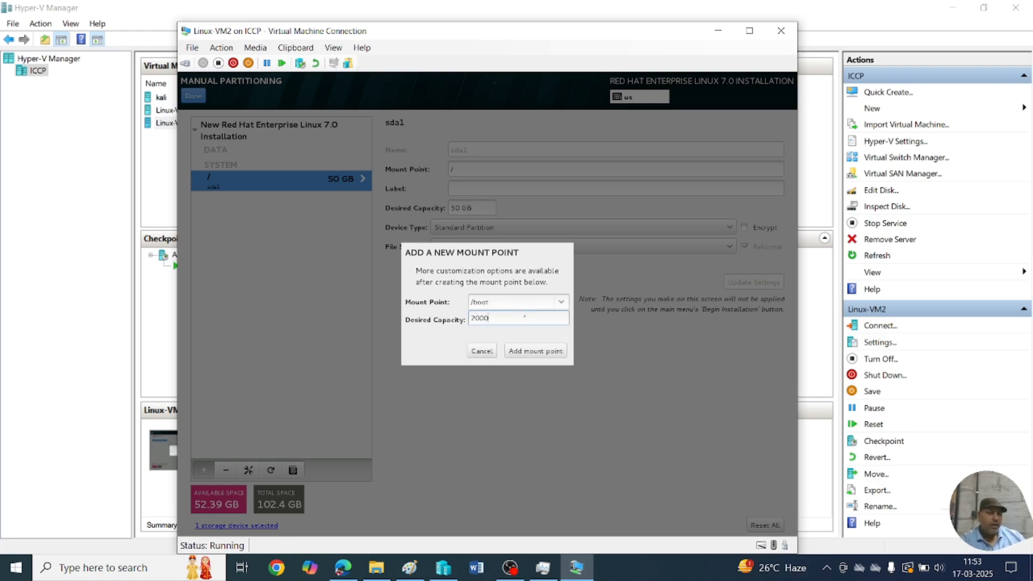
{"action": "left_click", "coordinate": [542, 354]}
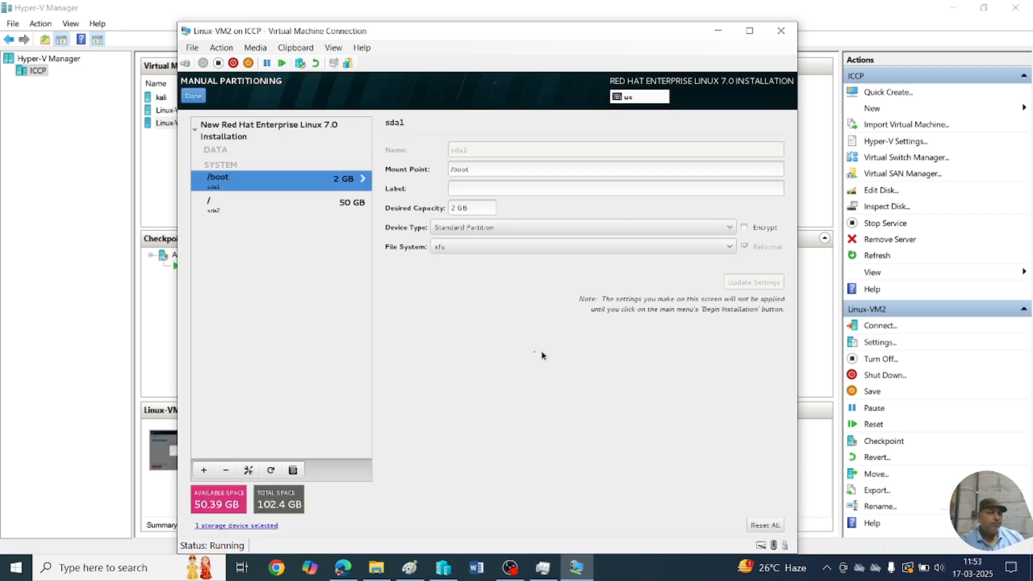
Add a swap mount point with a desired capacity of 4000 MB.
{"action": "left_click", "coordinate": [204, 471]}
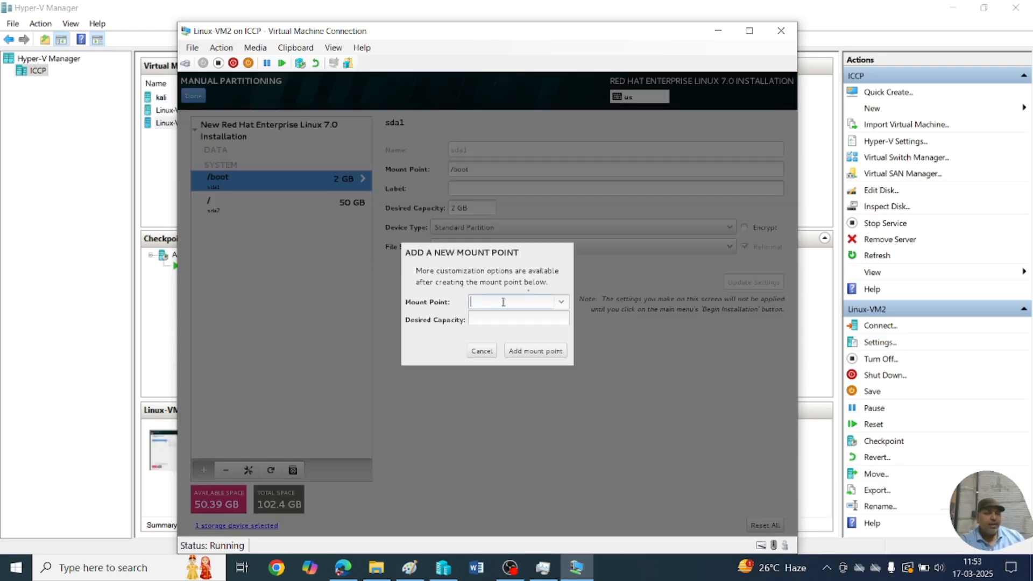
{"action": "left_click", "coordinate": [560, 302]}
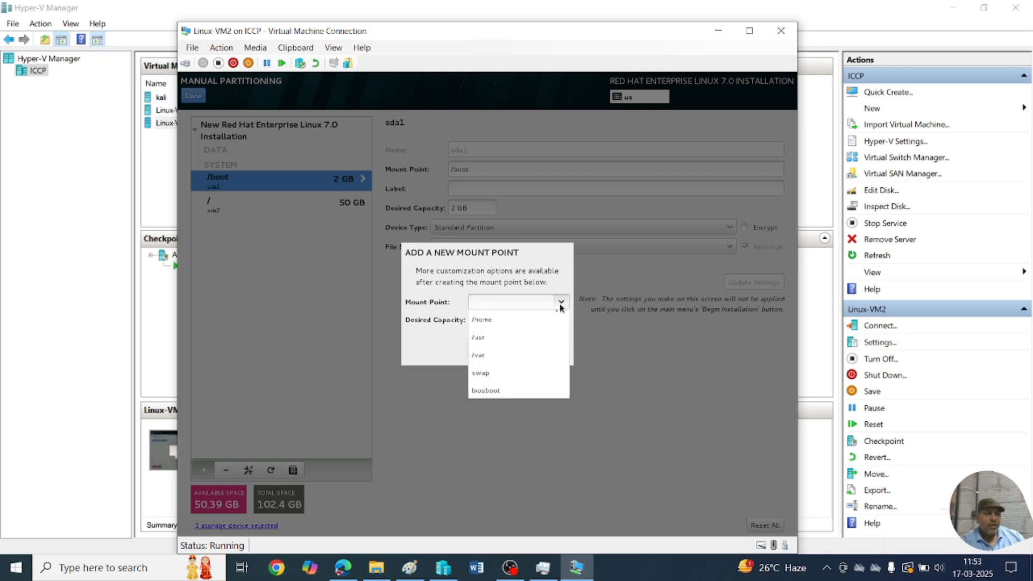
{"action": "left_click", "coordinate": [519, 381]}
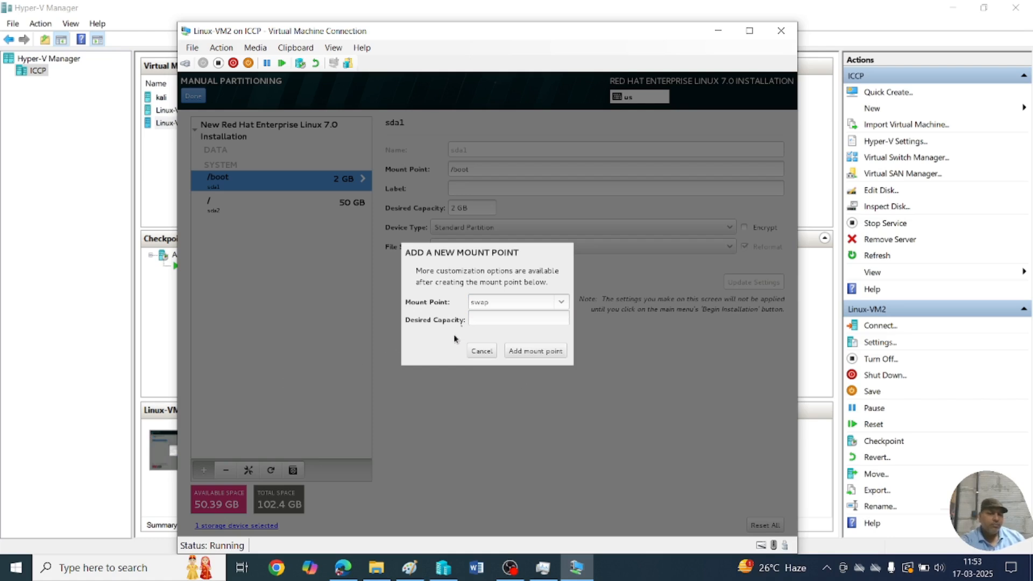
{"action": "left_click", "coordinate": [478, 313]}
{"action": "type", "text": "4"}
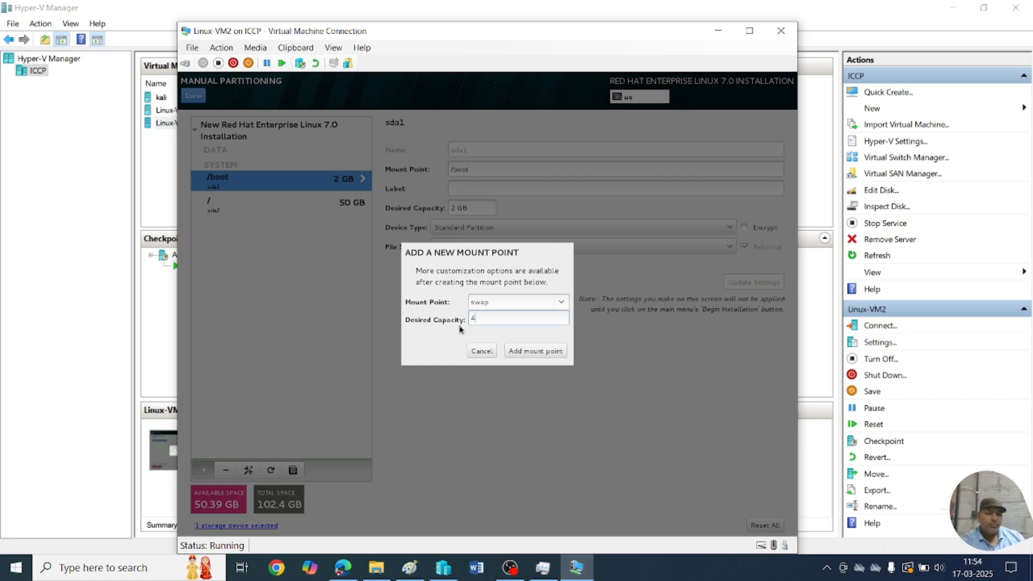
{"action": "type", "text": "000"}
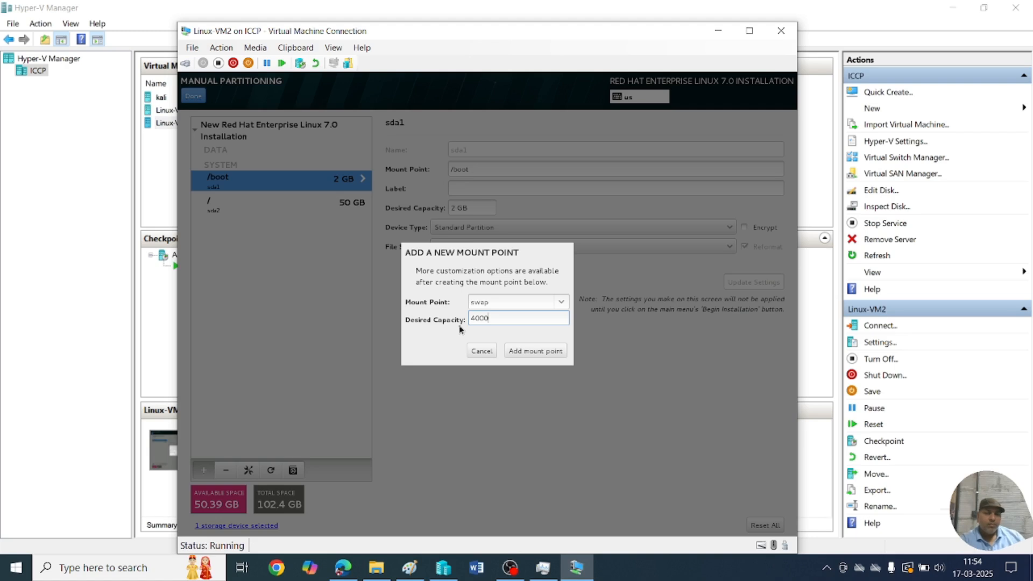
{"action": "left_click", "coordinate": [536, 351]}
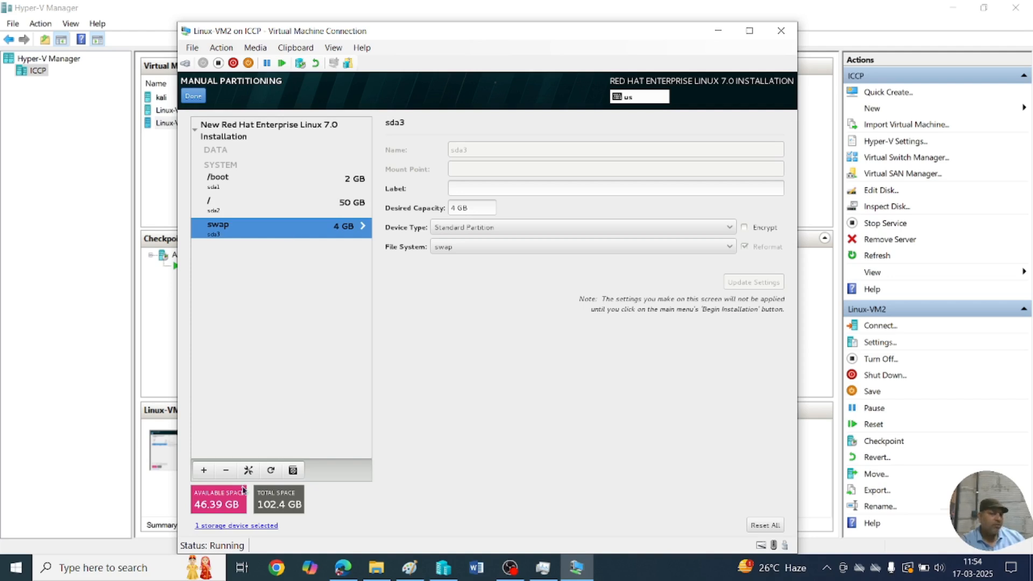
Add a /home mount point with a desired capacity of 30000 MB.
{"action": "left_click", "coordinate": [204, 471]}
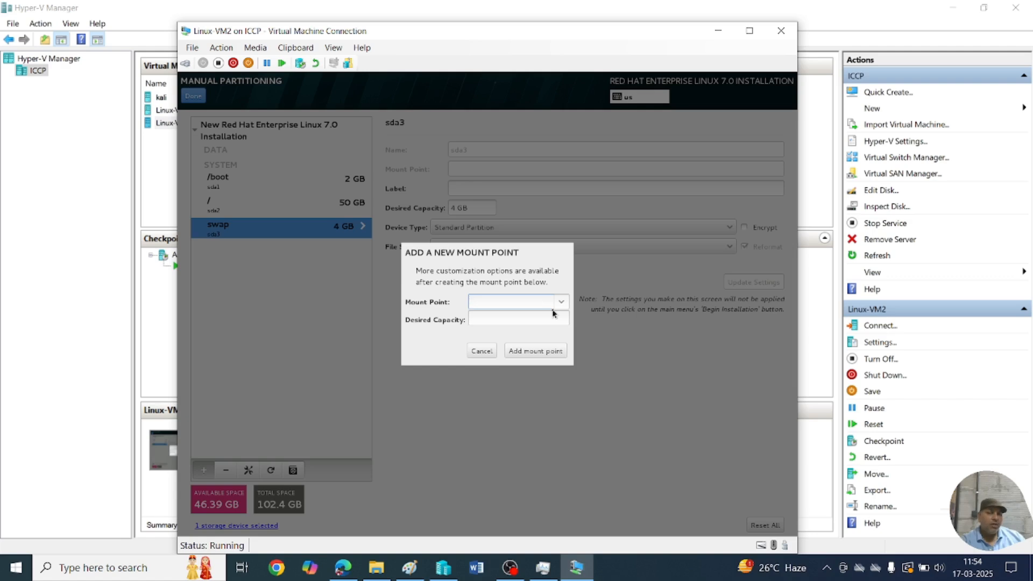
{"action": "left_click", "coordinate": [561, 302]}
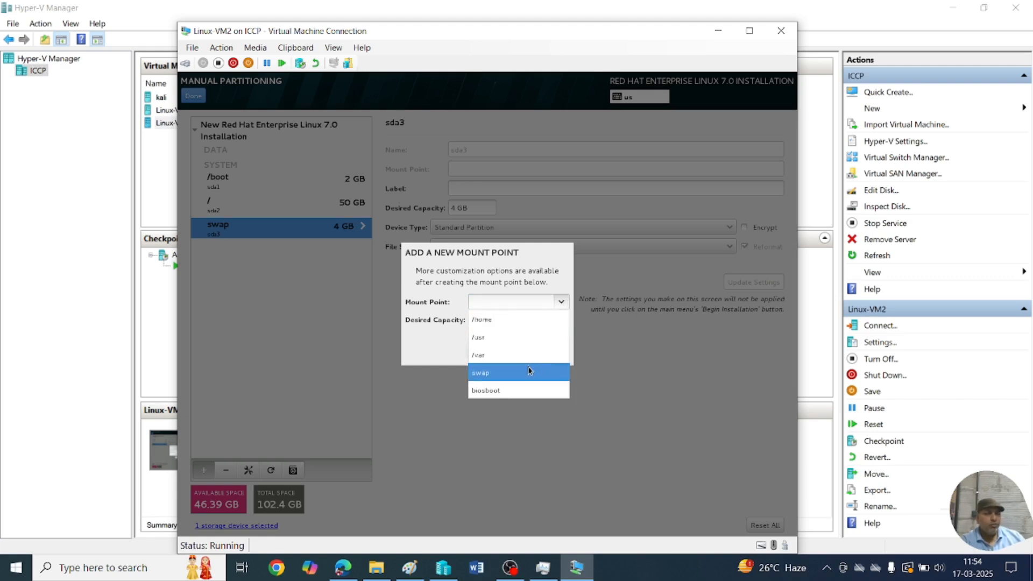
{"action": "left_click", "coordinate": [522, 319]}
{"action": "left_click", "coordinate": [511, 319]}
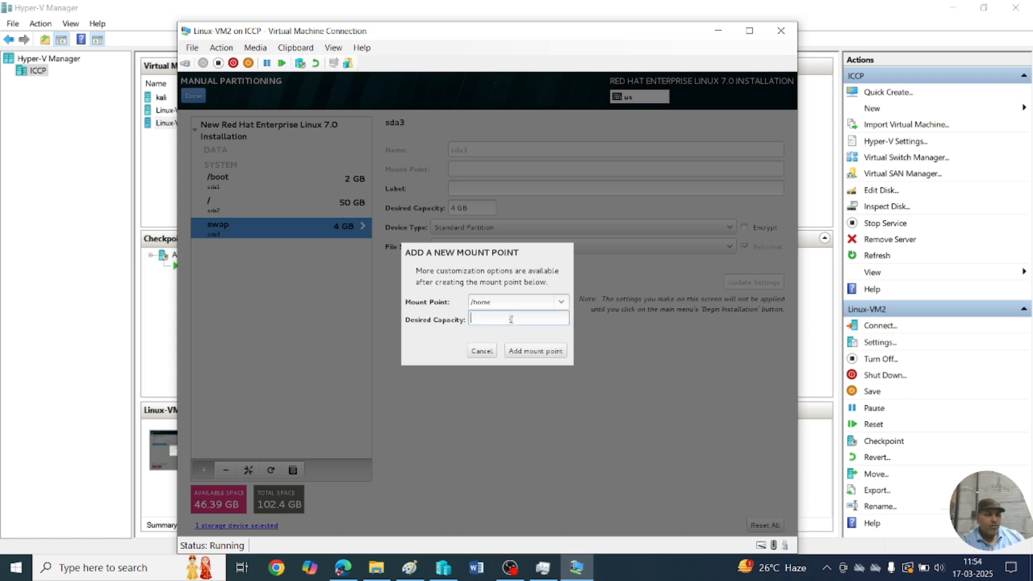
{"action": "type", "text": "30"}
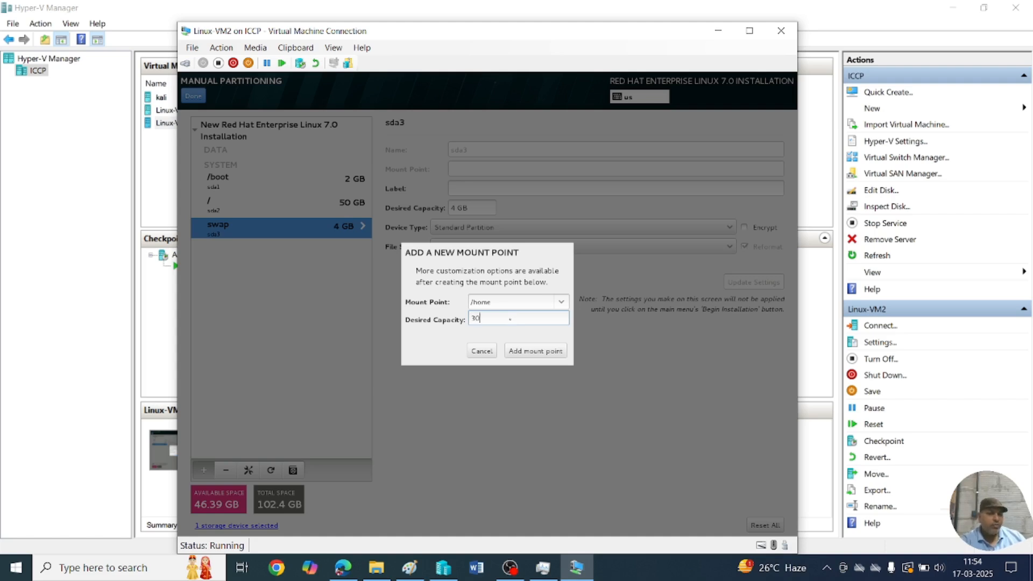
{"action": "type", "text": "000"}
{"action": "left_click", "coordinate": [535, 351]}
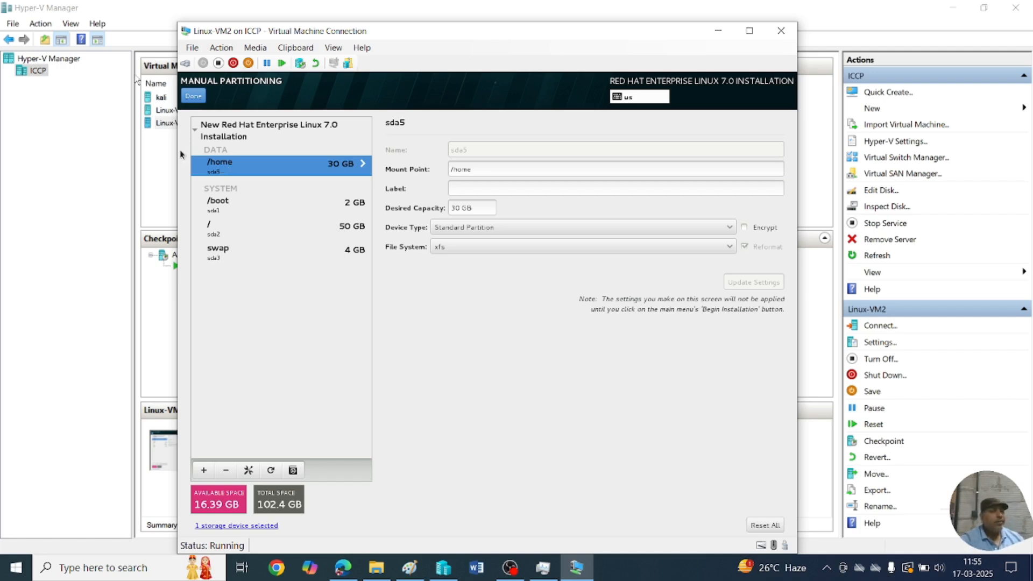
Finish manual partitioning and accept the summary of disk changes.
{"action": "left_click", "coordinate": [194, 97]}
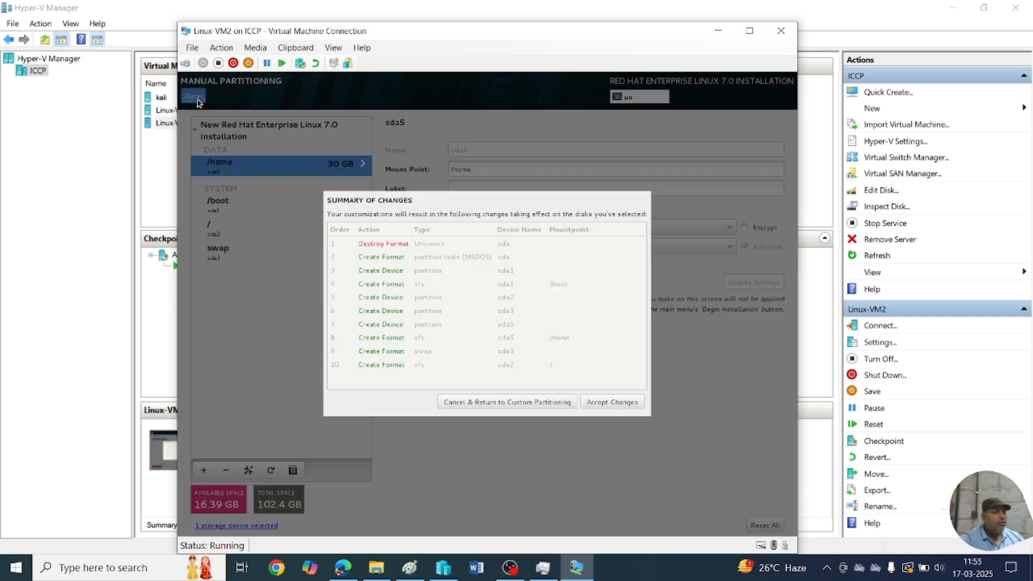
{"action": "left_click", "coordinate": [616, 407]}
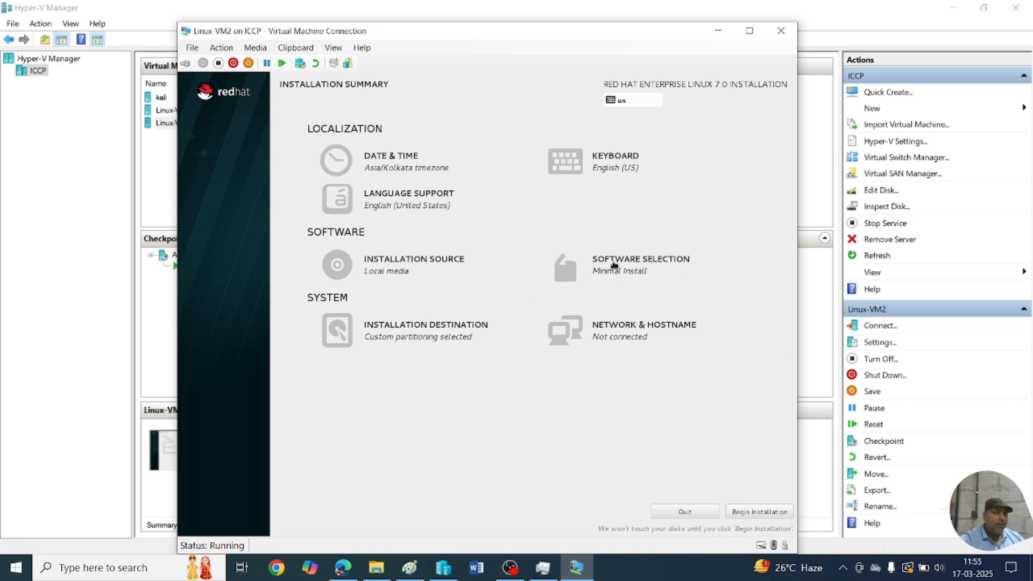
Choose Server with GUI with DNS Name Server, FTP, File and Storage, and Identity Management add-ons.
{"action": "left_click", "coordinate": [642, 263]}
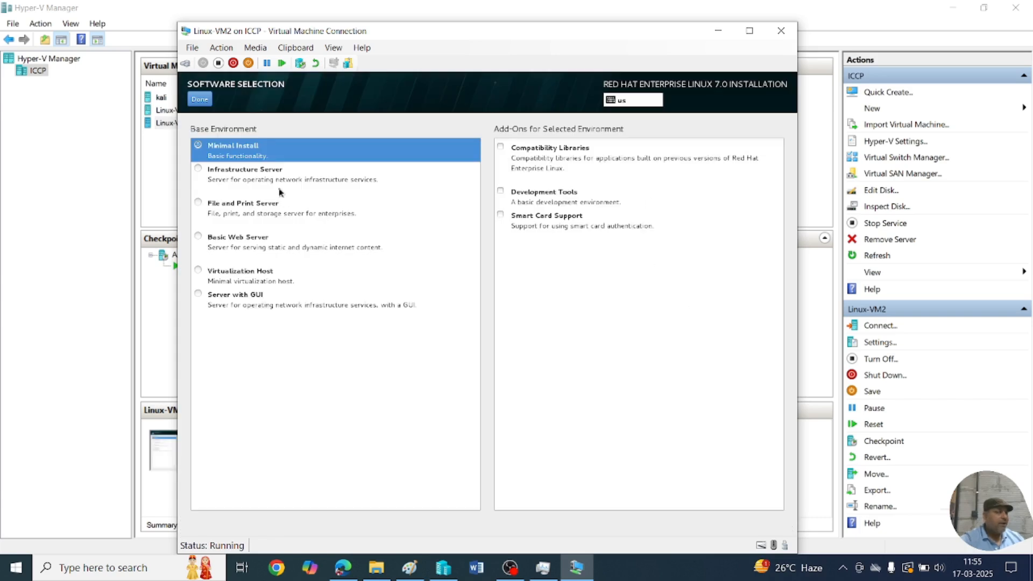
{"action": "left_click", "coordinate": [203, 299]}
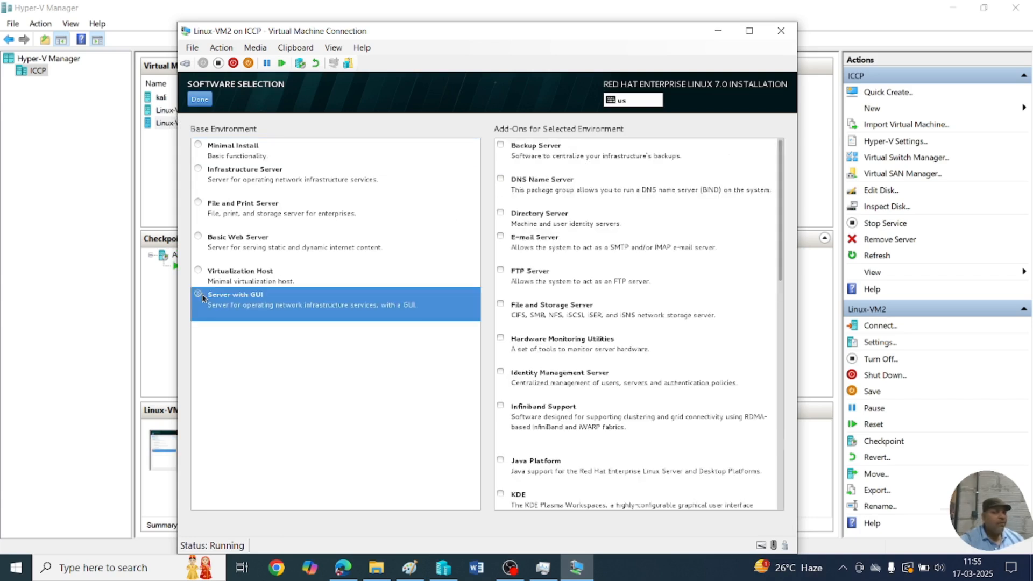
{"action": "left_click", "coordinate": [501, 180]}
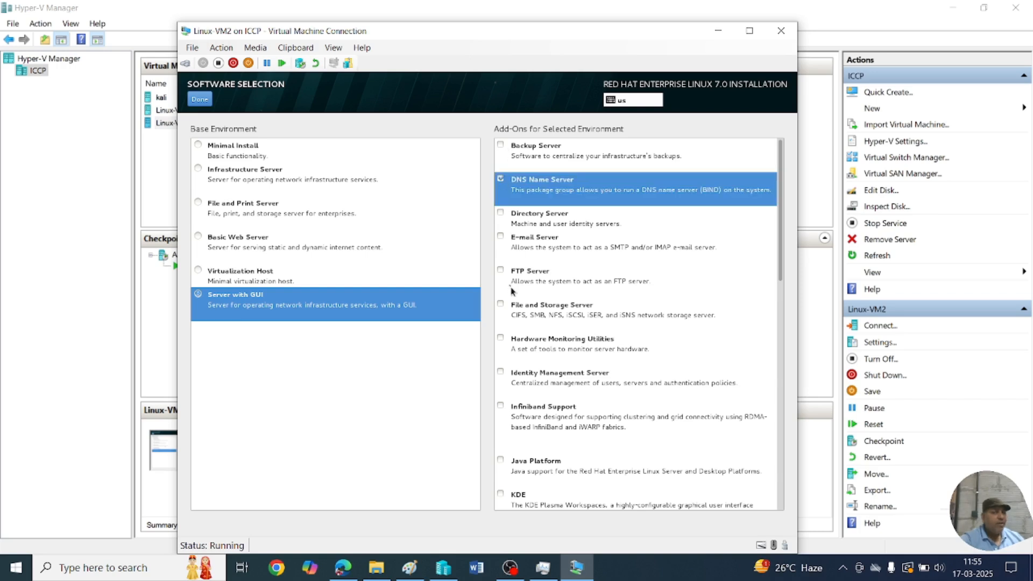
{"action": "left_click", "coordinate": [502, 271]}
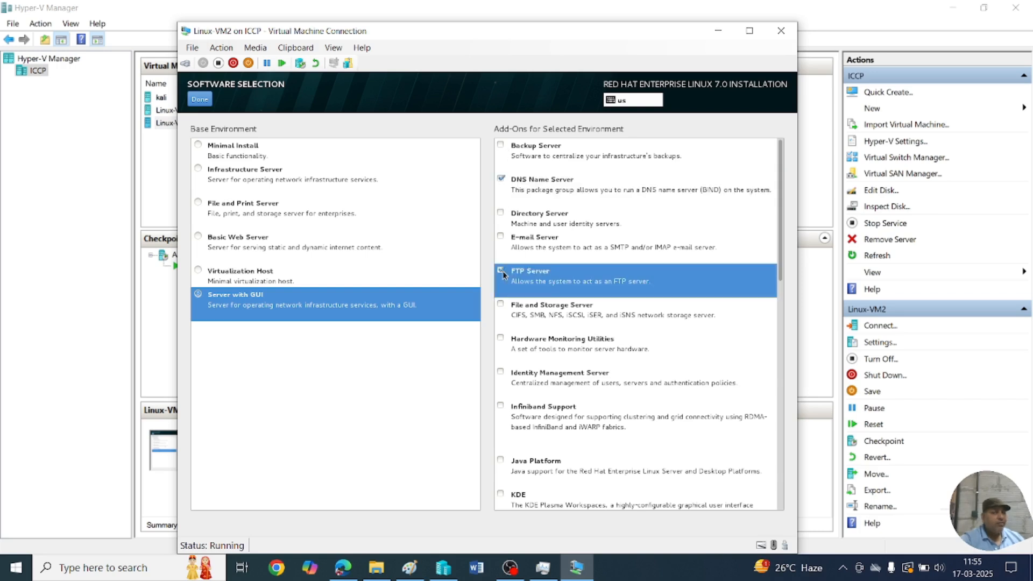
{"action": "left_click", "coordinate": [502, 304]}
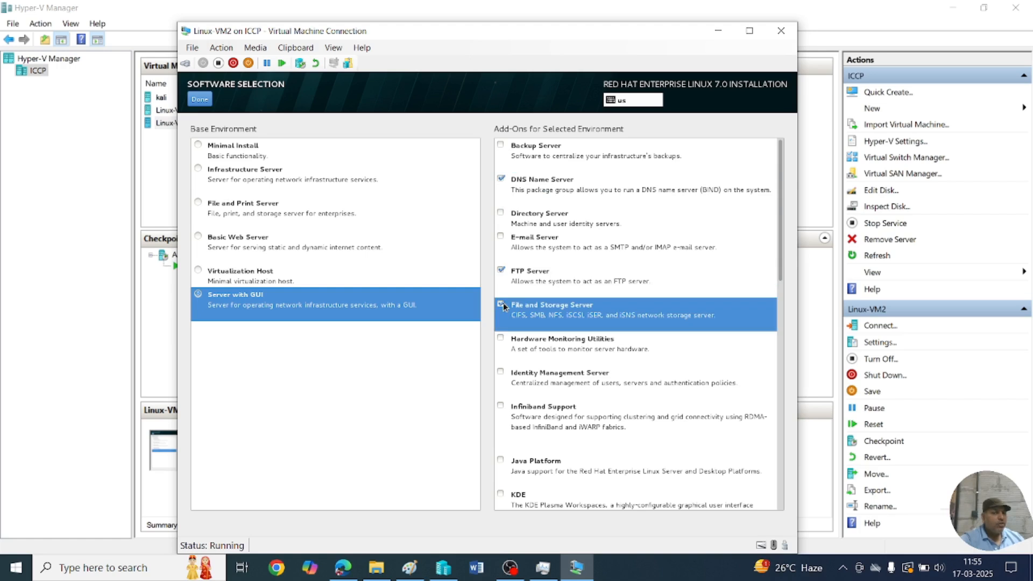
{"action": "left_click", "coordinate": [502, 373]}
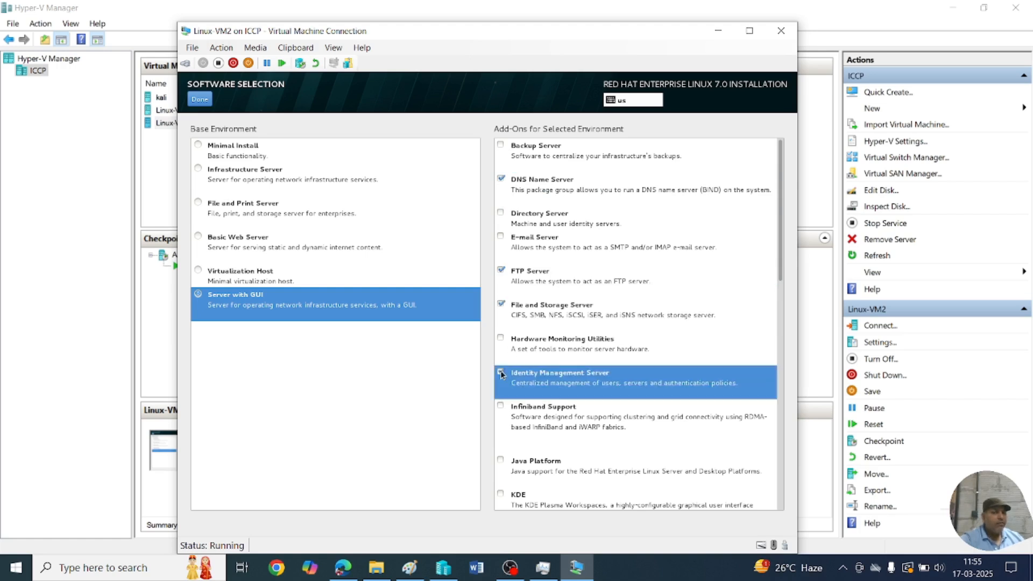
Also tick Network File System Client and Remote Desktop Clients, then finish software selection.
{"action": "scroll", "coordinate": [565, 357], "scroll_direction": "down", "scroll_amount": 4}
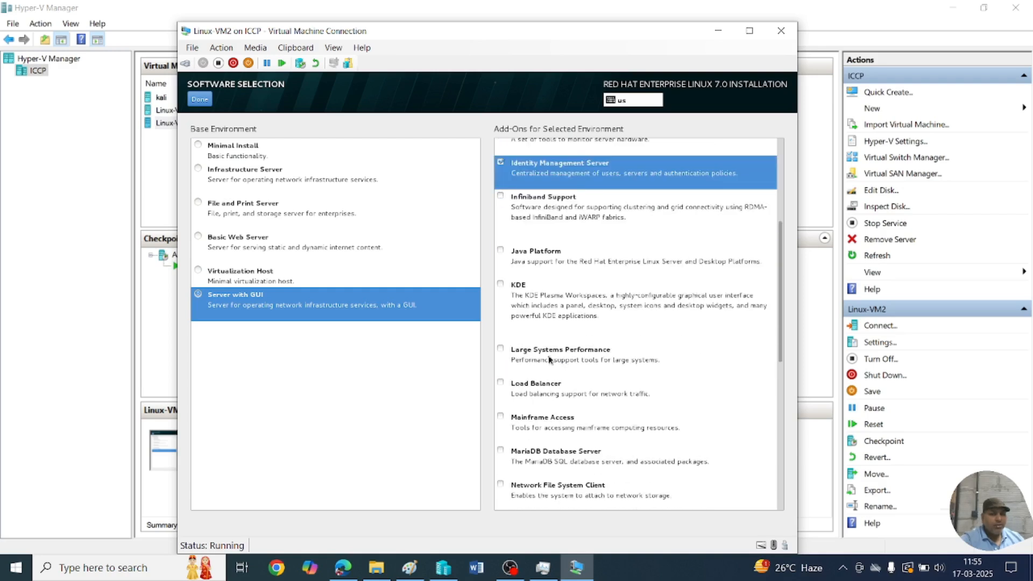
{"action": "scroll", "coordinate": [550, 360], "scroll_direction": "down", "scroll_amount": 2}
{"action": "scroll", "coordinate": [550, 361], "scroll_direction": "down", "scroll_amount": 1}
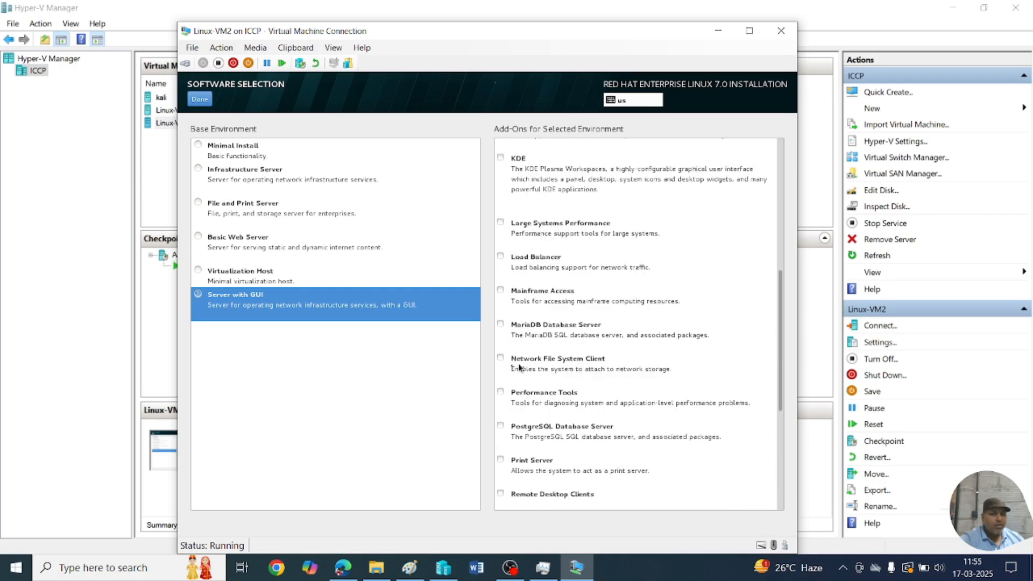
{"action": "left_click", "coordinate": [500, 357]}
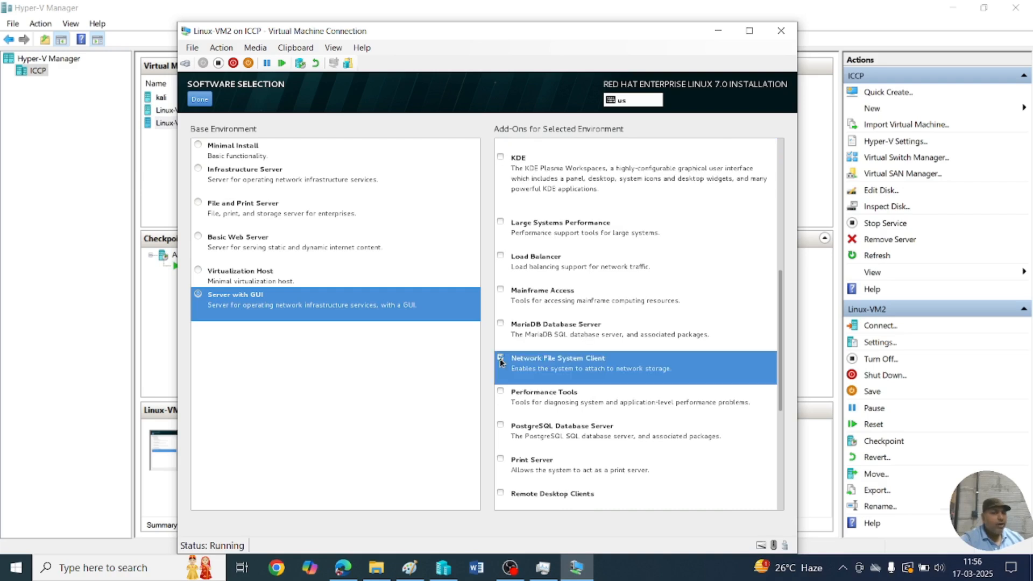
{"action": "scroll", "coordinate": [518, 362], "scroll_direction": "down", "scroll_amount": 1}
{"action": "scroll", "coordinate": [577, 408], "scroll_direction": "down", "scroll_amount": 1}
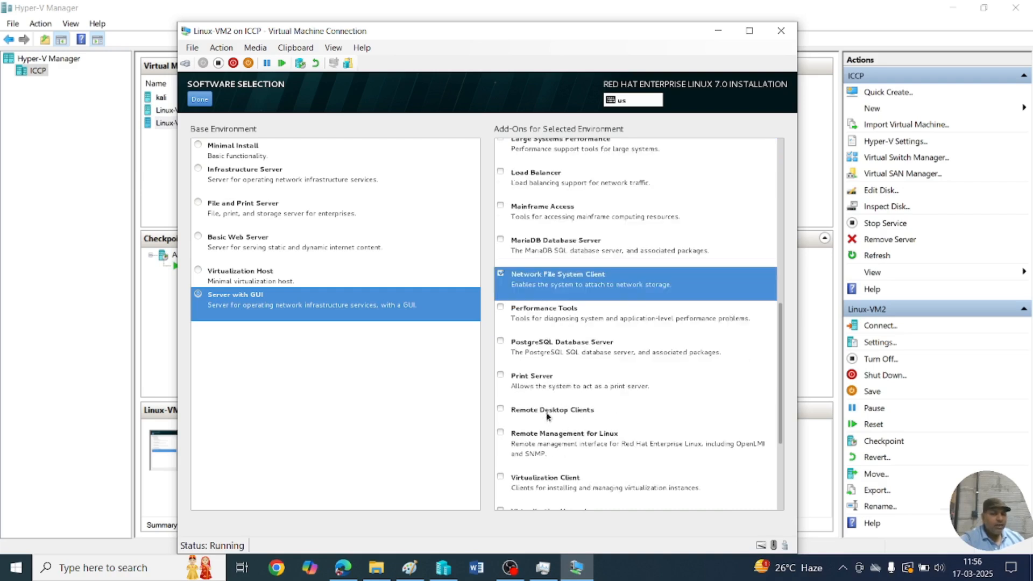
{"action": "scroll", "coordinate": [579, 411], "scroll_direction": "down", "scroll_amount": 1}
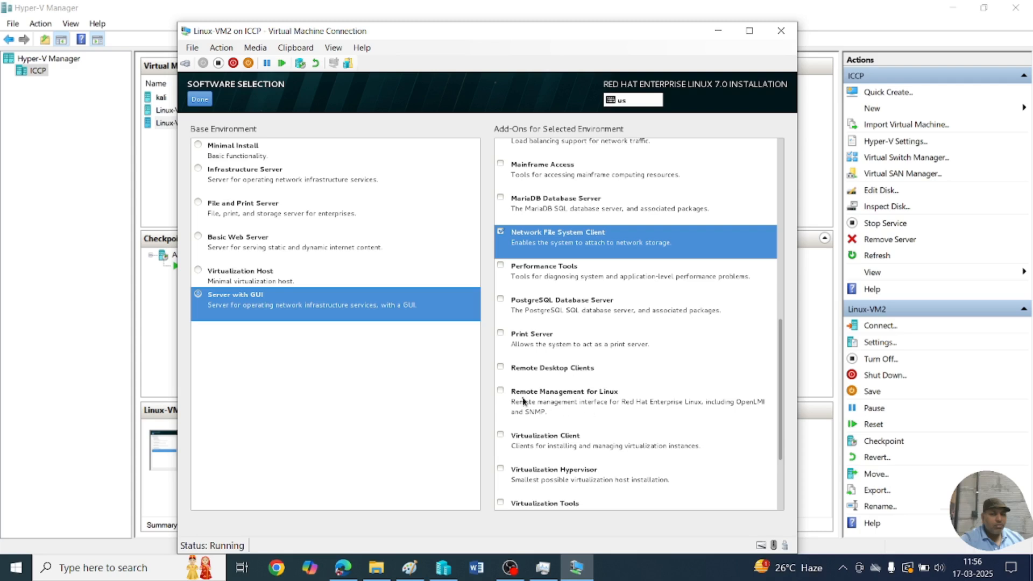
{"action": "left_click", "coordinate": [501, 369]}
{"action": "scroll", "coordinate": [619, 384], "scroll_direction": "down", "scroll_amount": 2}
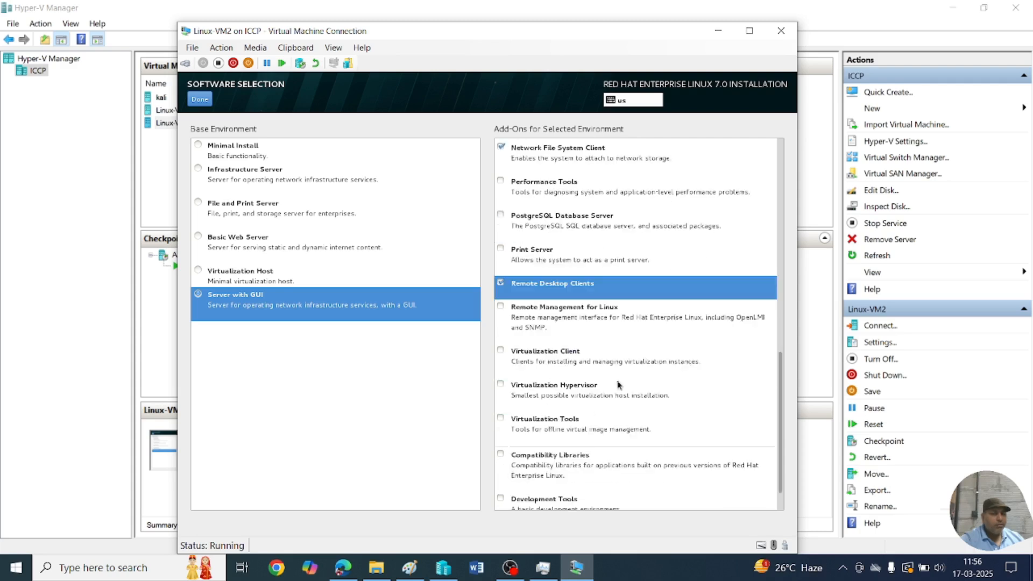
{"action": "scroll", "coordinate": [618, 384], "scroll_direction": "down", "scroll_amount": 1}
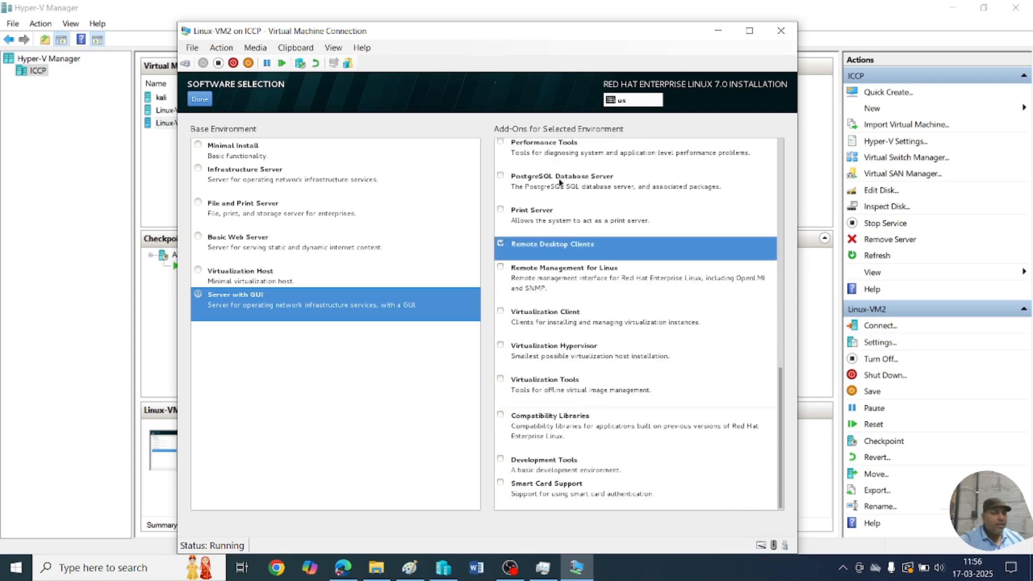
{"action": "scroll", "coordinate": [553, 288], "scroll_direction": "up", "scroll_amount": 7}
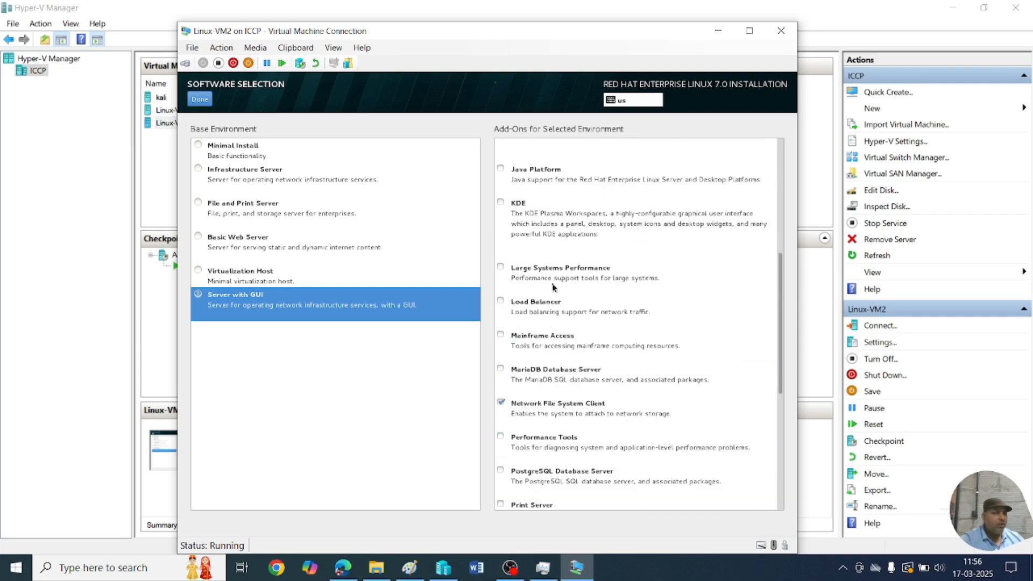
{"action": "left_click", "coordinate": [209, 103]}
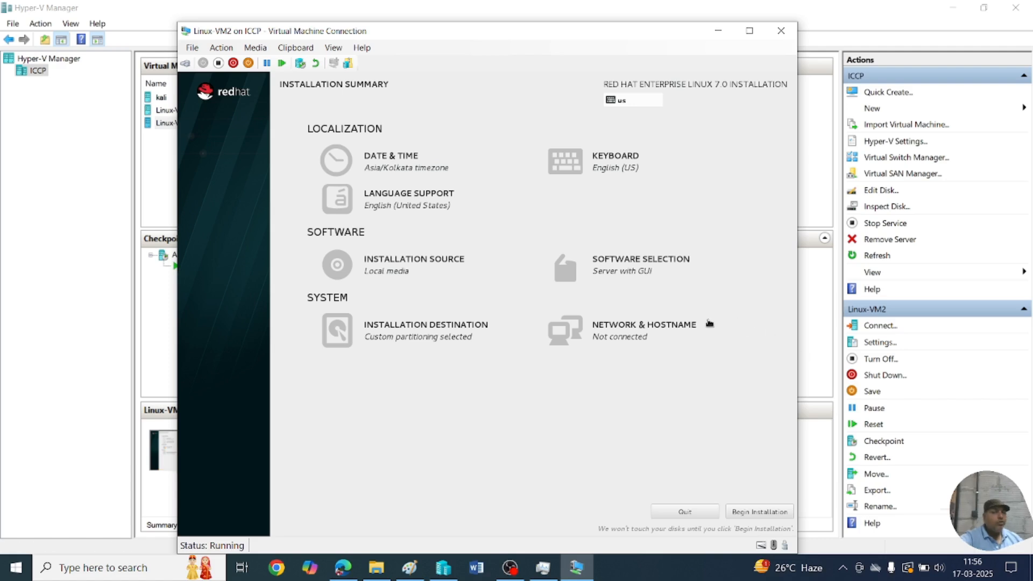
Switch on Ethernet (eth0) under Network & Hostname until it connects with 192.168.1.50.
{"action": "left_click", "coordinate": [638, 334]}
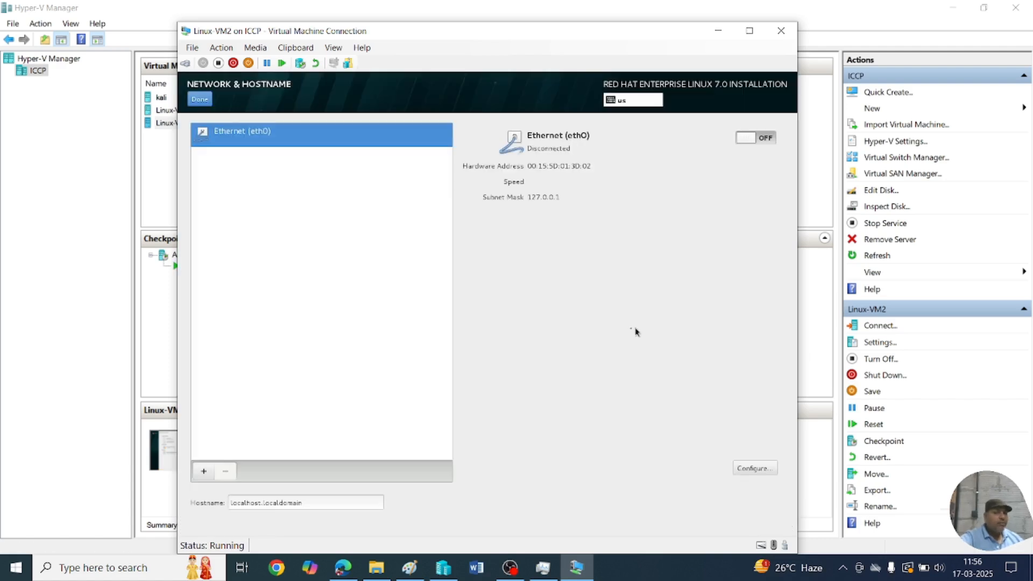
{"action": "left_click", "coordinate": [764, 141]}
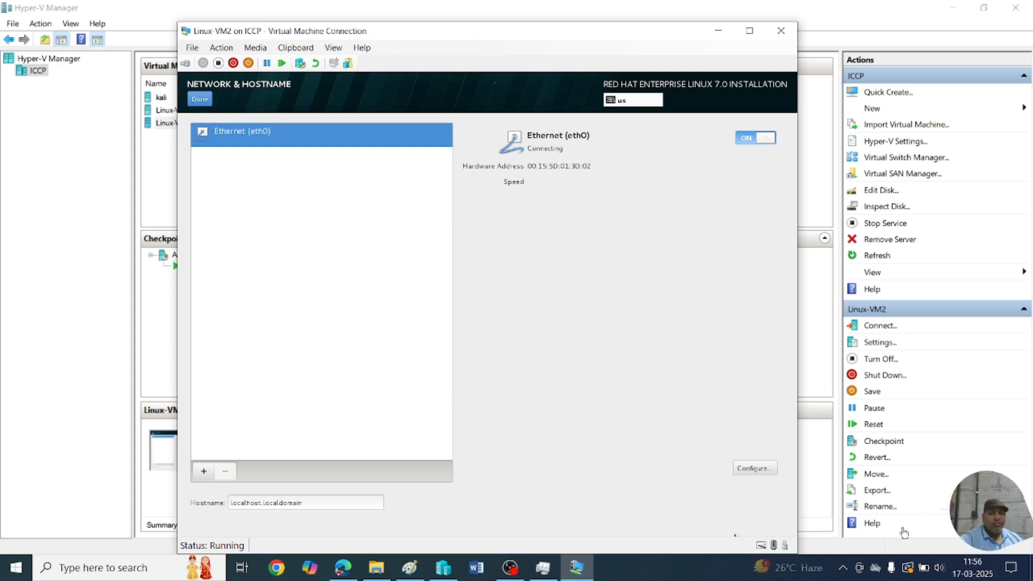
{"action": "left_click", "coordinate": [845, 567]}
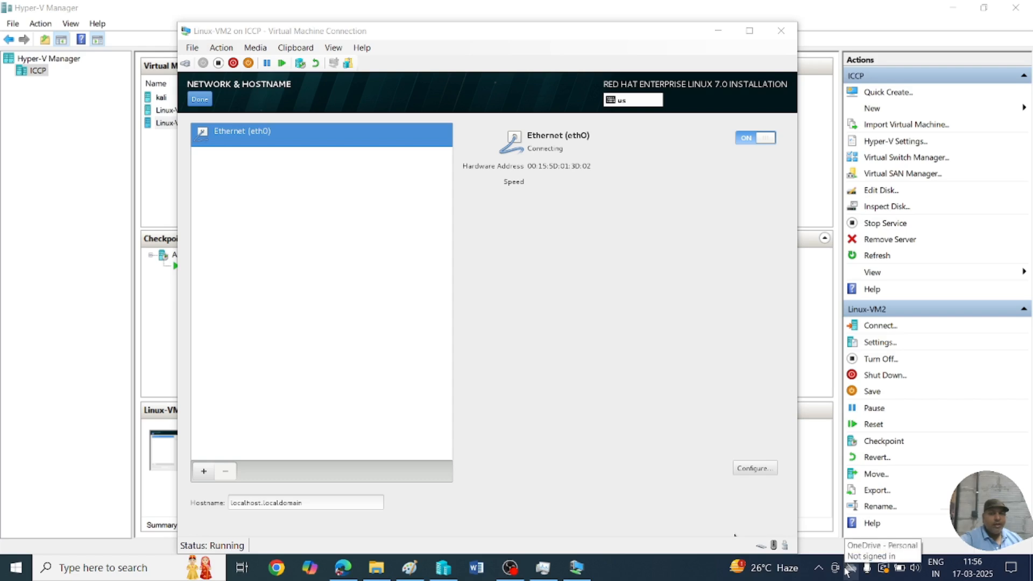
{"action": "left_click", "coordinate": [820, 567]}
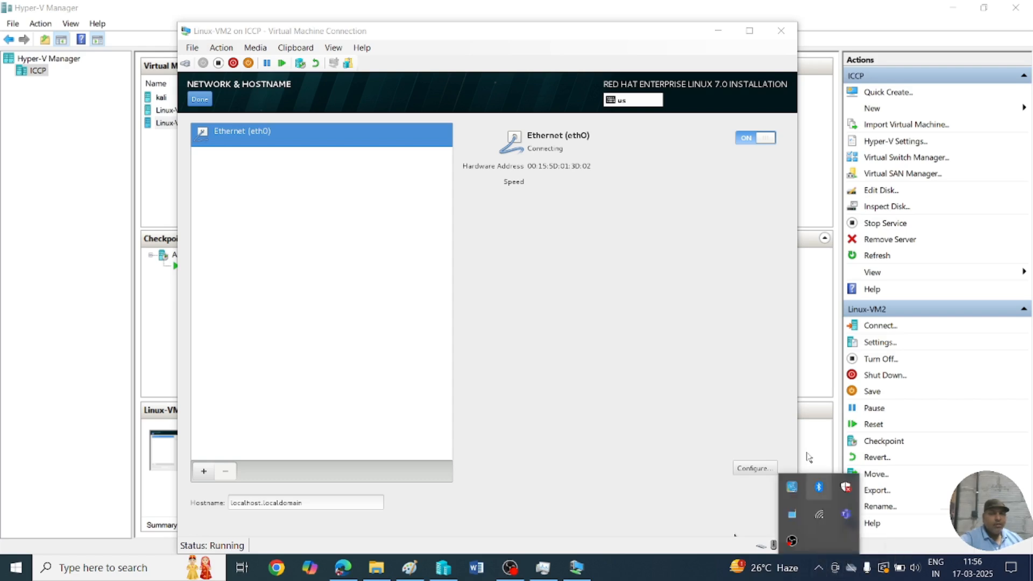
{"action": "left_click", "coordinate": [603, 265]}
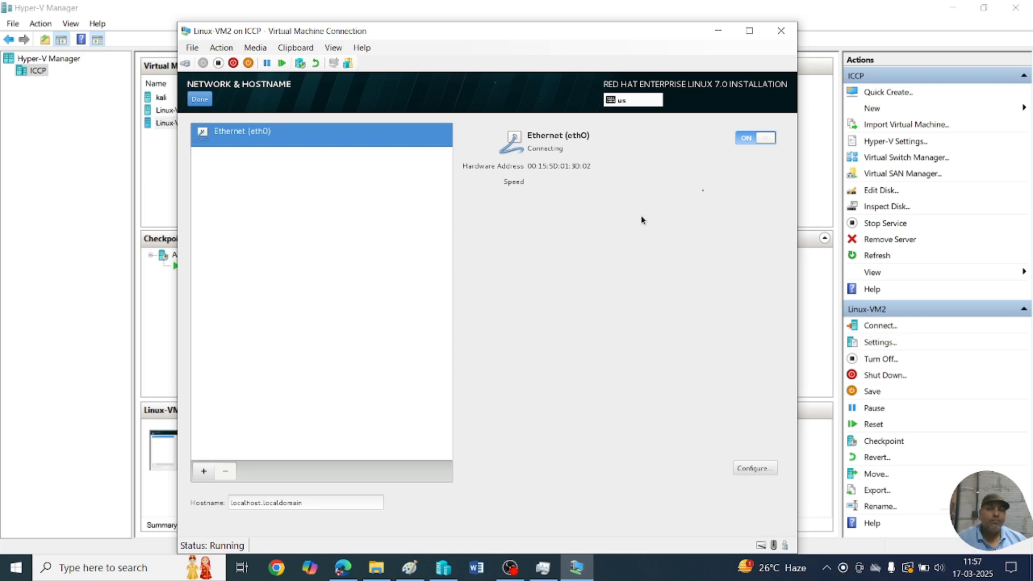
{"action": "left_click", "coordinate": [746, 143]}
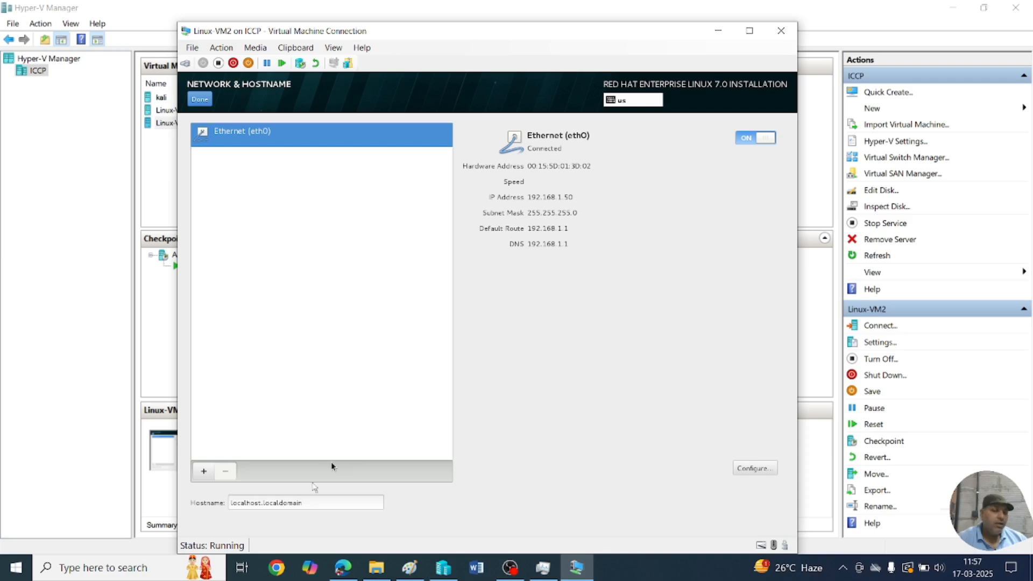
Replace the localhost.localdomain hostname with linux-vm2 and confirm the network settings.
{"action": "left_click", "coordinate": [332, 502]}
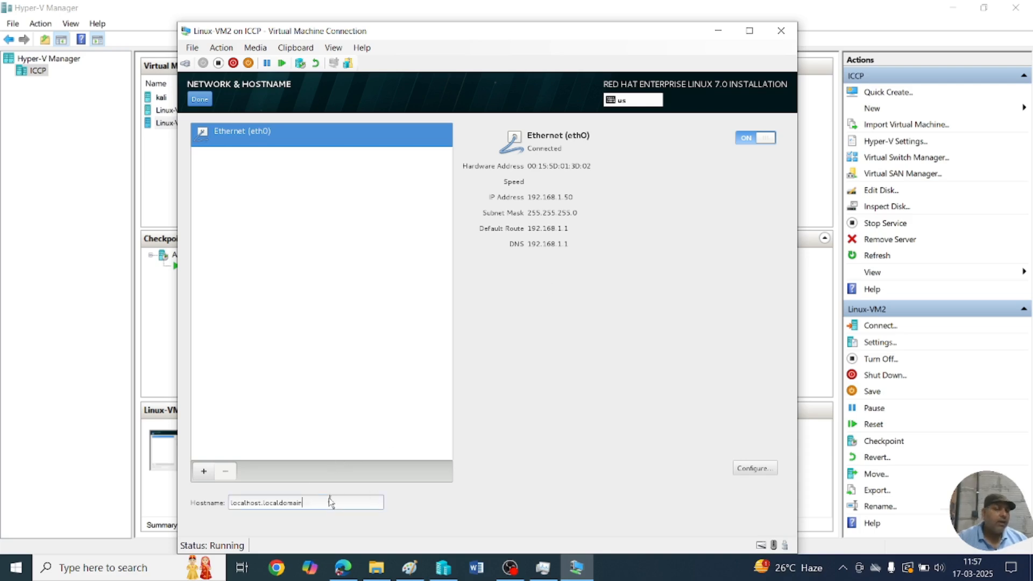
{"action": "key", "text": "BackSpace"}
{"action": "key", "text": "BackSpace"}
{"action": "key", "text": "BackSpace"}
{"action": "key", "text": "BackSpace"}
{"action": "key", "text": "BackSpace"}
{"action": "key", "text": "BackSpace"}
{"action": "key", "text": "BackSpace"}
{"action": "key", "text": "BackSpace"}
{"action": "key", "text": "BackSpace"}
{"action": "key", "text": "BackSpace"}
{"action": "key", "text": "BackSpace"}
{"action": "key", "text": "BackSpace"}
{"action": "key", "text": "BackSpace"}
{"action": "key", "text": "BackSpace"}
{"action": "key", "text": "BackSpace"}
{"action": "key", "text": "BackSpace"}
{"action": "key", "text": "BackSpace"}
{"action": "key", "text": "BackSpace"}
{"action": "key", "text": "BackSpace"}
{"action": "key", "text": "BackSpace"}
{"action": "key", "text": "BackSpace"}
{"action": "type", "text": "lin"}
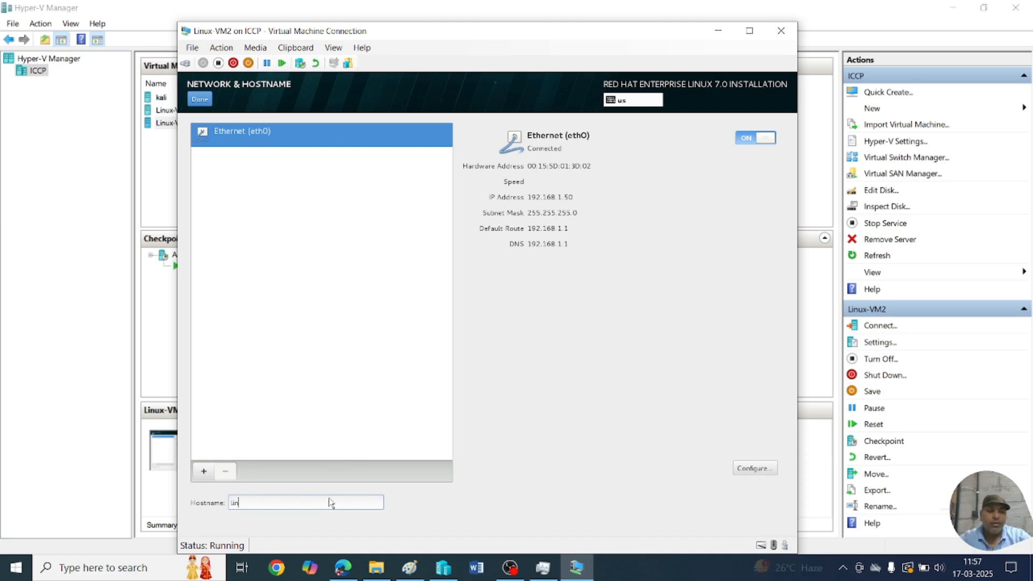
{"action": "type", "text": "ux-vm2"}
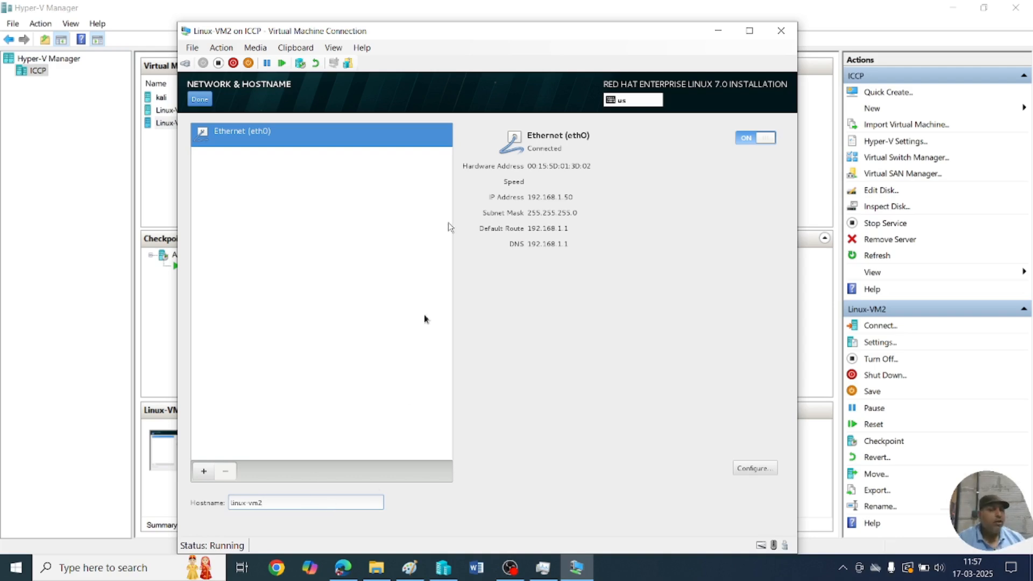
{"action": "left_click", "coordinate": [195, 101]}
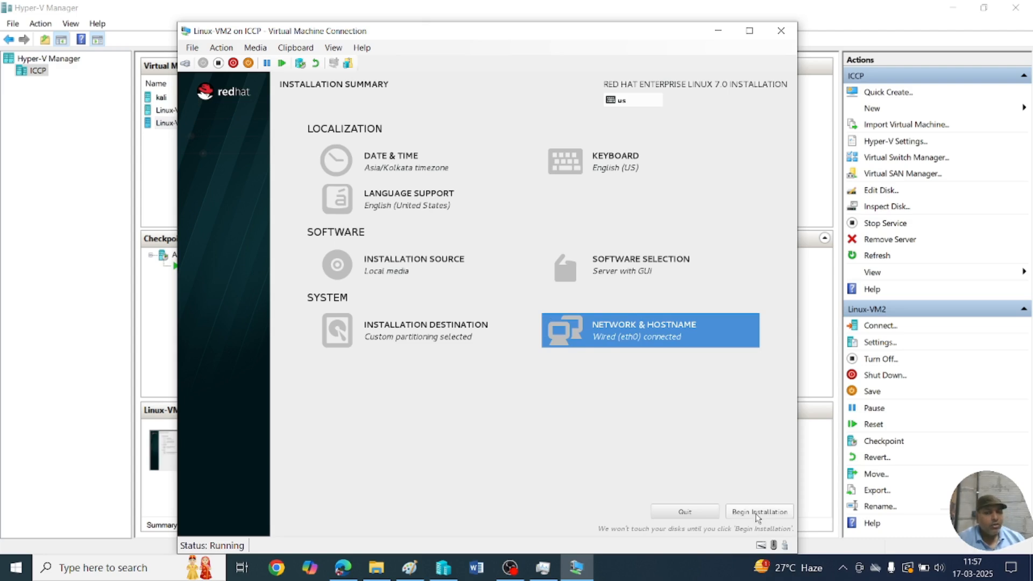
Begin the installation and enter the root password and its confirmation.
{"action": "left_click", "coordinate": [757, 512]}
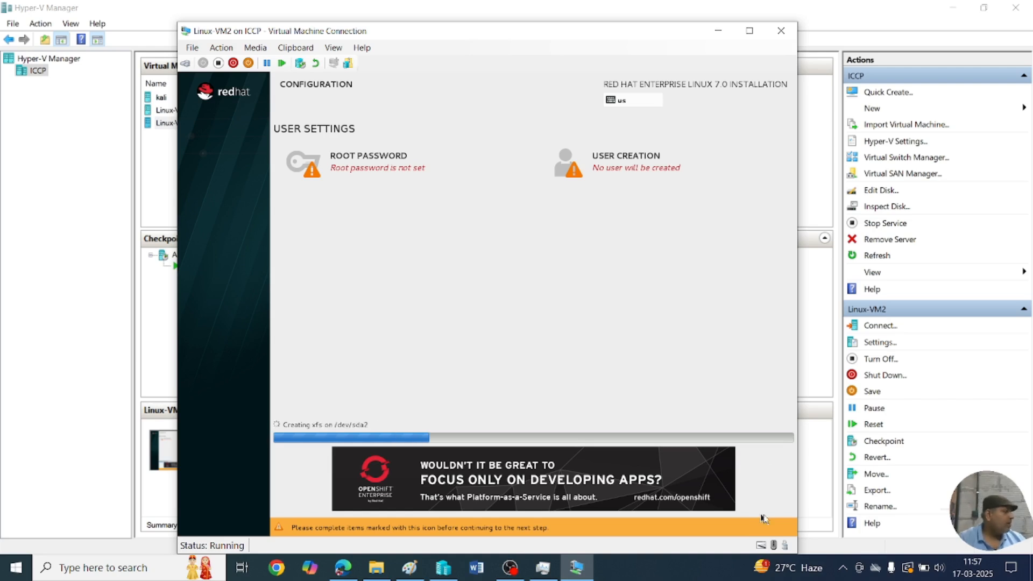
{"action": "left_click", "coordinate": [353, 171]}
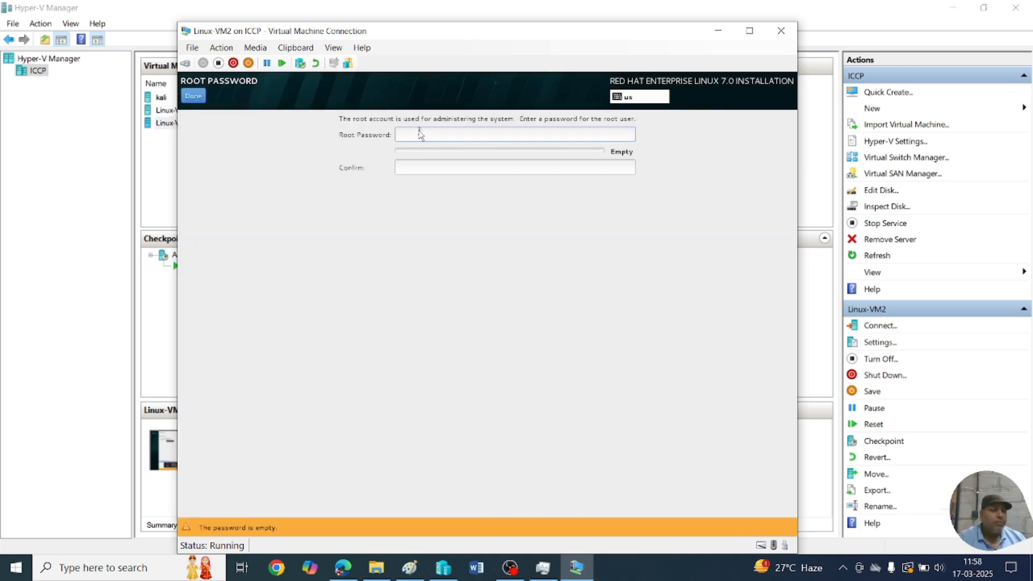
{"action": "type", "text": "redhat"}
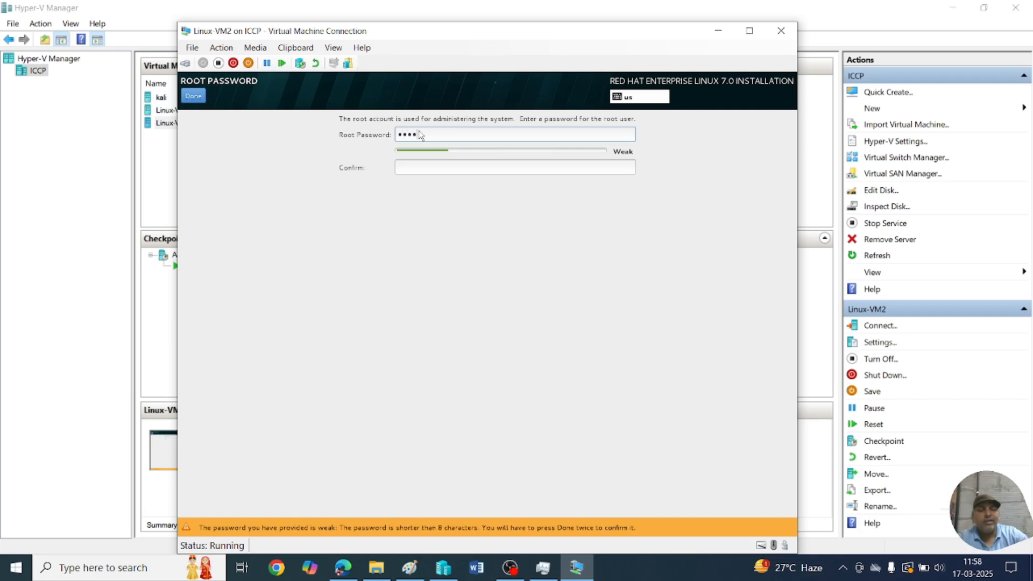
{"action": "left_click", "coordinate": [425, 170]}
{"action": "type", "text": "red"}
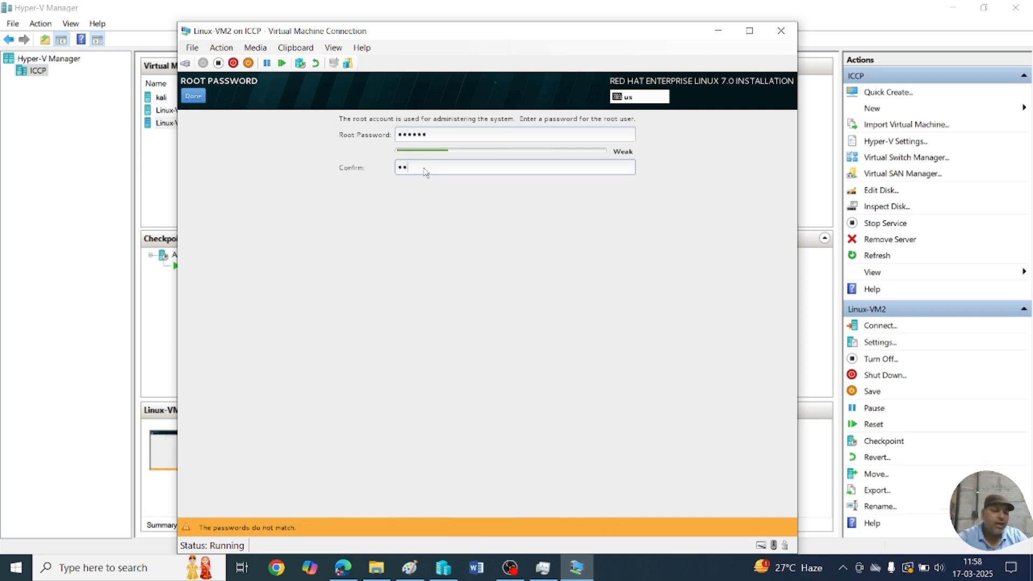
{"action": "type", "text": "hat"}
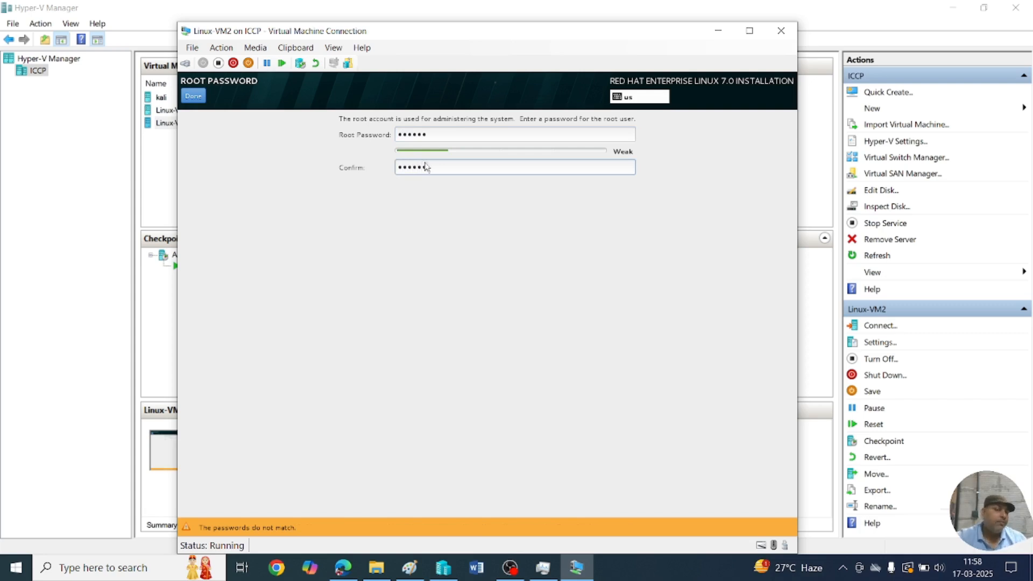
{"action": "left_click", "coordinate": [189, 98]}
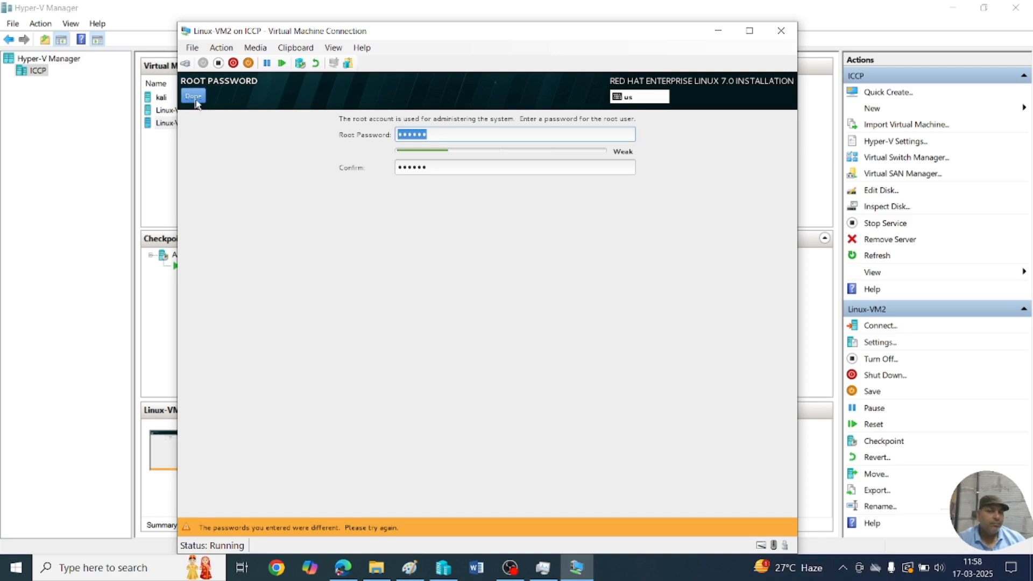
Re-enter a matching root password and accept it despite being weak.
{"action": "left_click", "coordinate": [195, 99]}
{"action": "left_click", "coordinate": [194, 99]}
{"action": "left_click", "coordinate": [194, 99]}
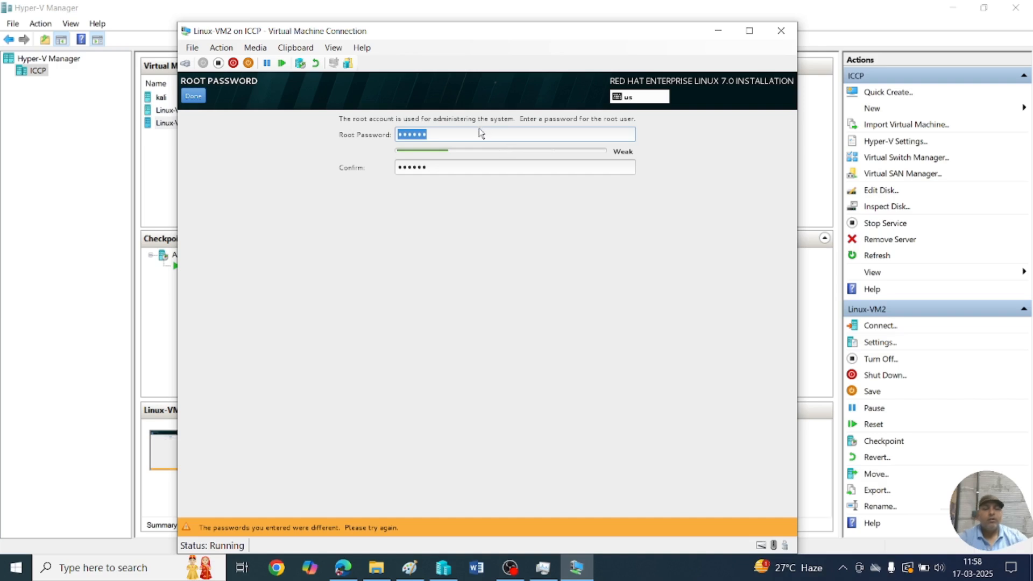
{"action": "type", "text": "redhat"}
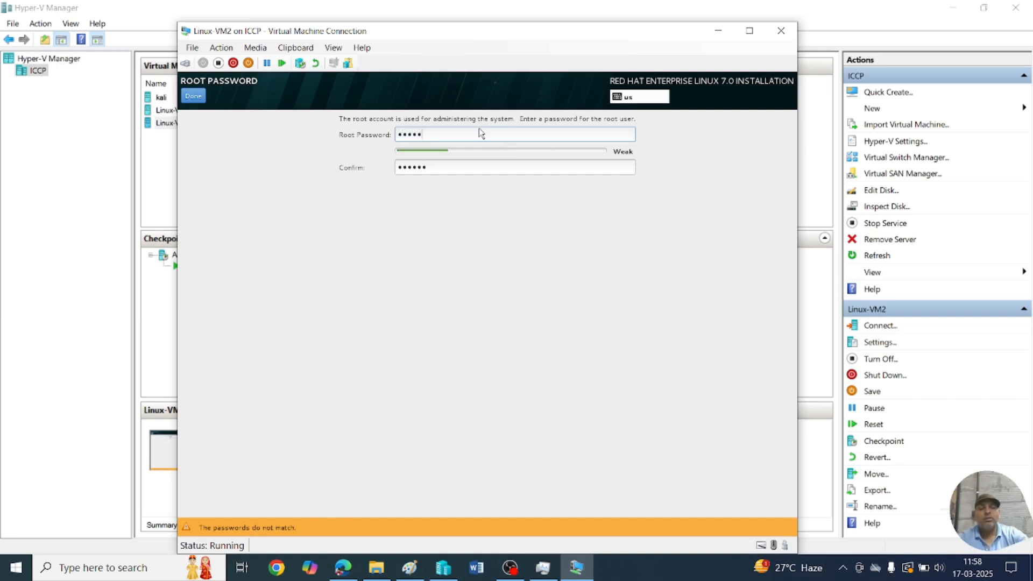
{"action": "key", "text": "Tab"}
{"action": "type", "text": "redhat"}
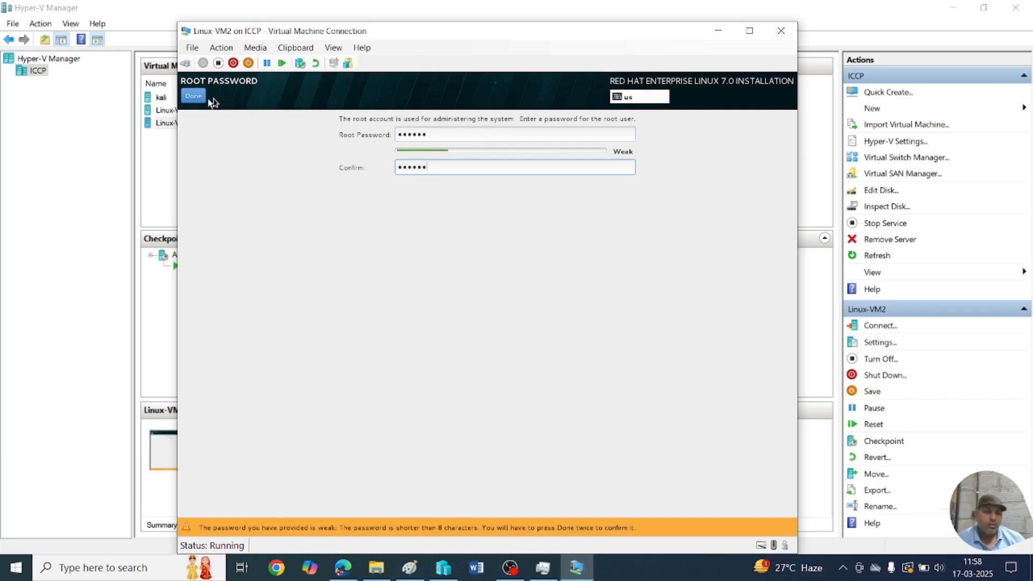
{"action": "left_click", "coordinate": [192, 97]}
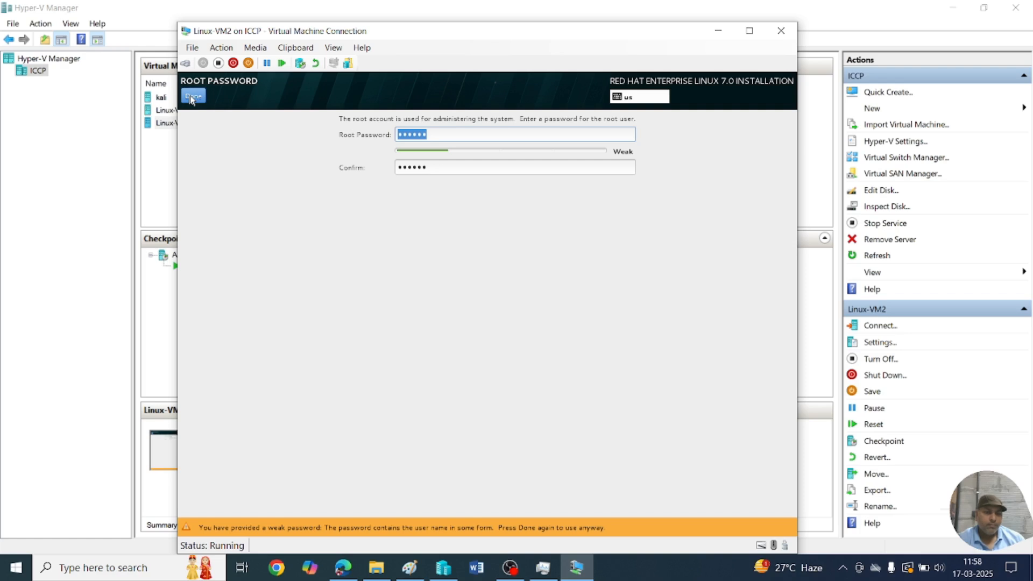
{"action": "left_click", "coordinate": [191, 98]}
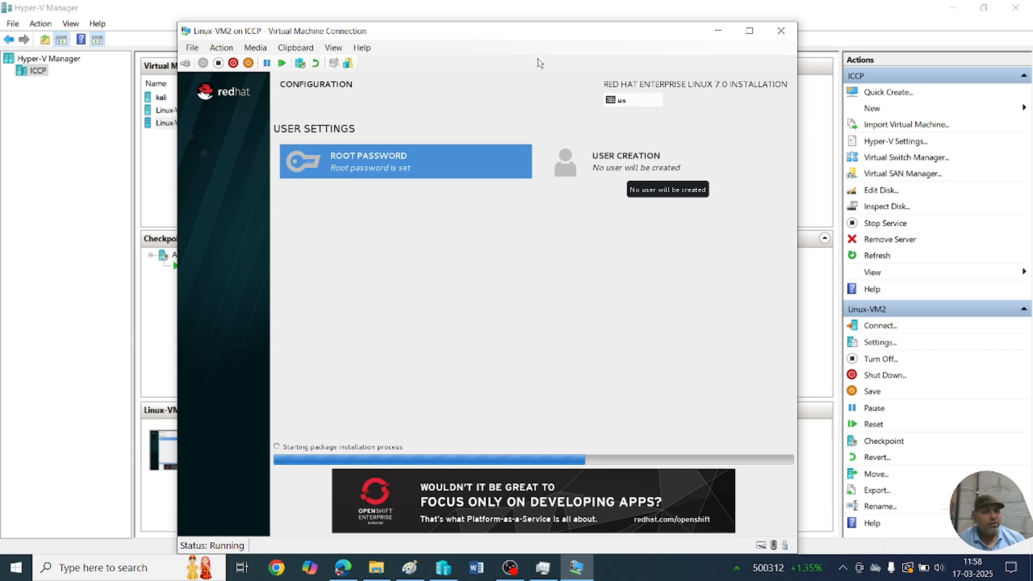
{"action": "left_click_drag", "start_coordinate": [541, 33], "coordinate": [548, 17]}
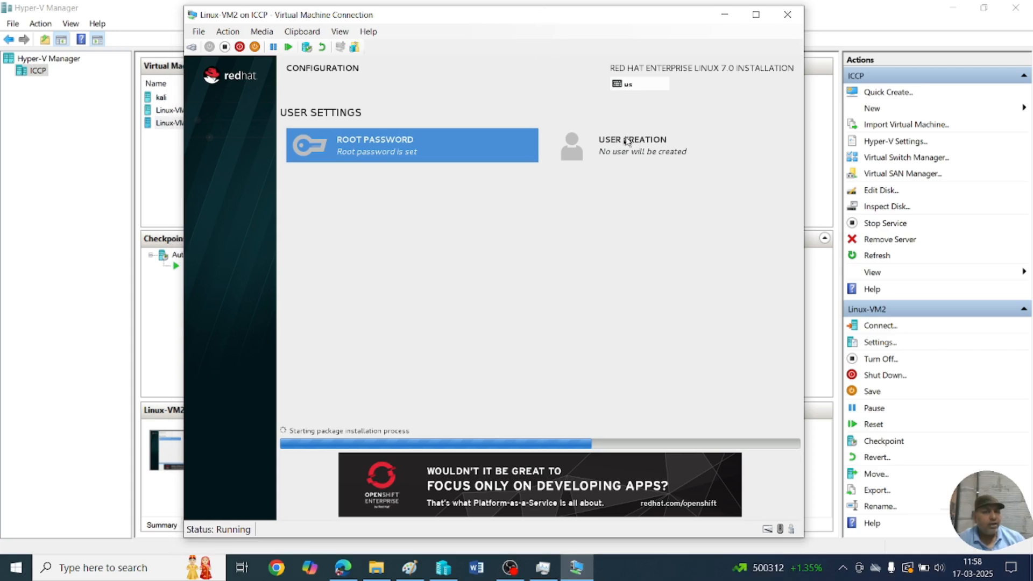
Create user iccp with a full name and password, accepting the weak password.
{"action": "left_click", "coordinate": [627, 141]}
{"action": "type", "text": "kcp"}
{"action": "key", "text": "Tab"}
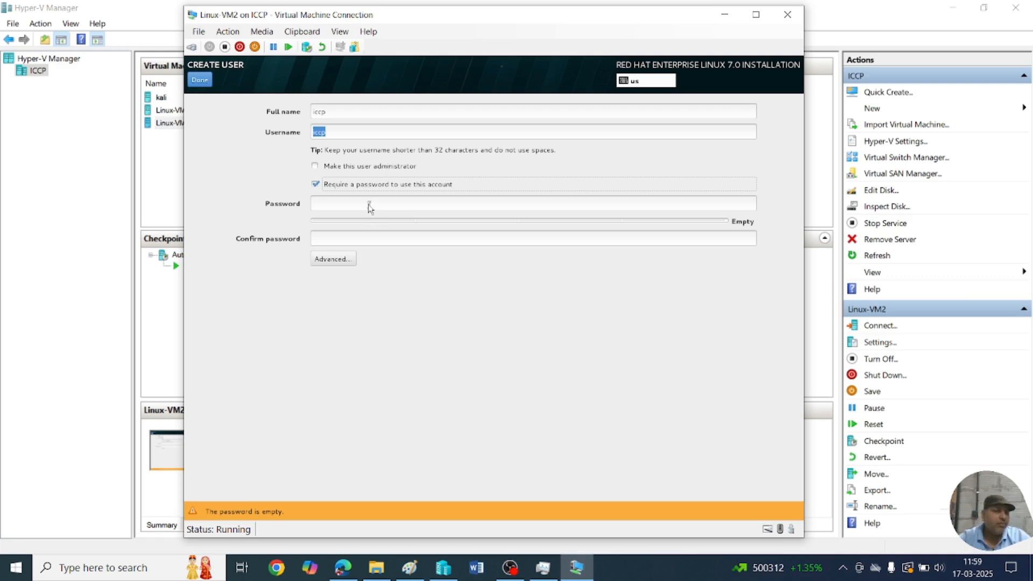
{"action": "left_click", "coordinate": [370, 205]}
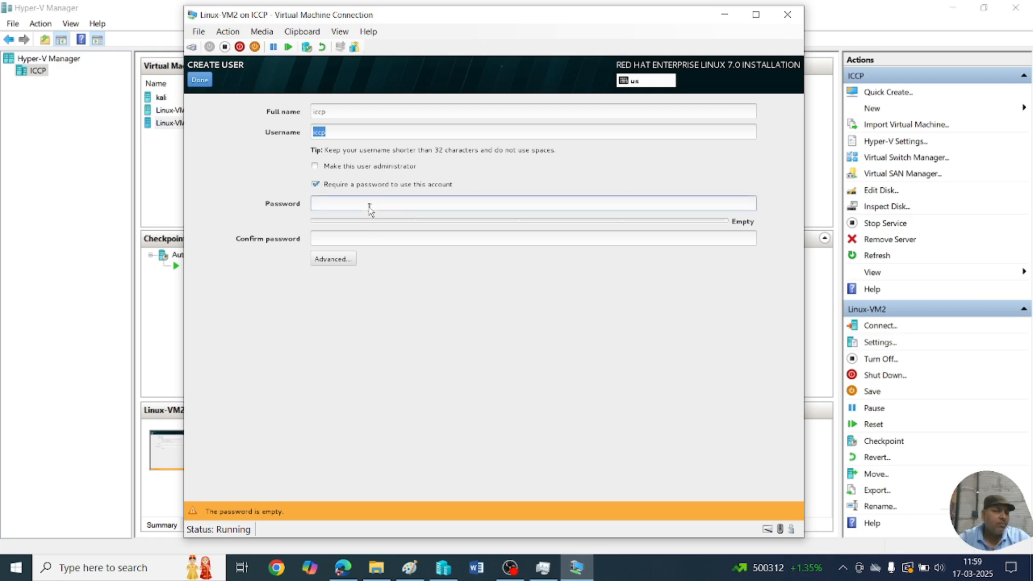
{"action": "type", "text": "123456"}
{"action": "key", "text": "Tab"}
{"action": "type", "text": "12345"}
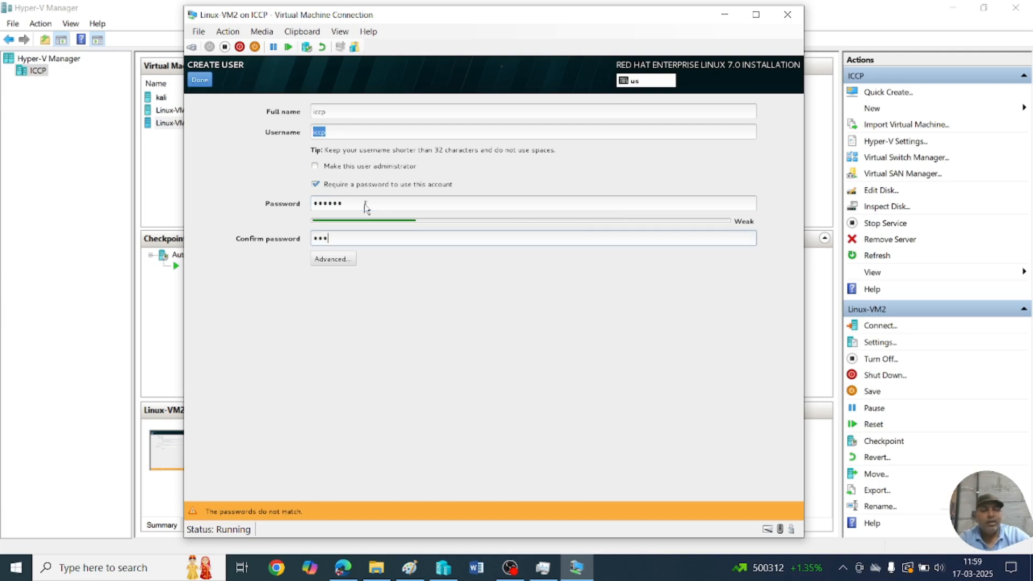
{"action": "type", "text": "6"}
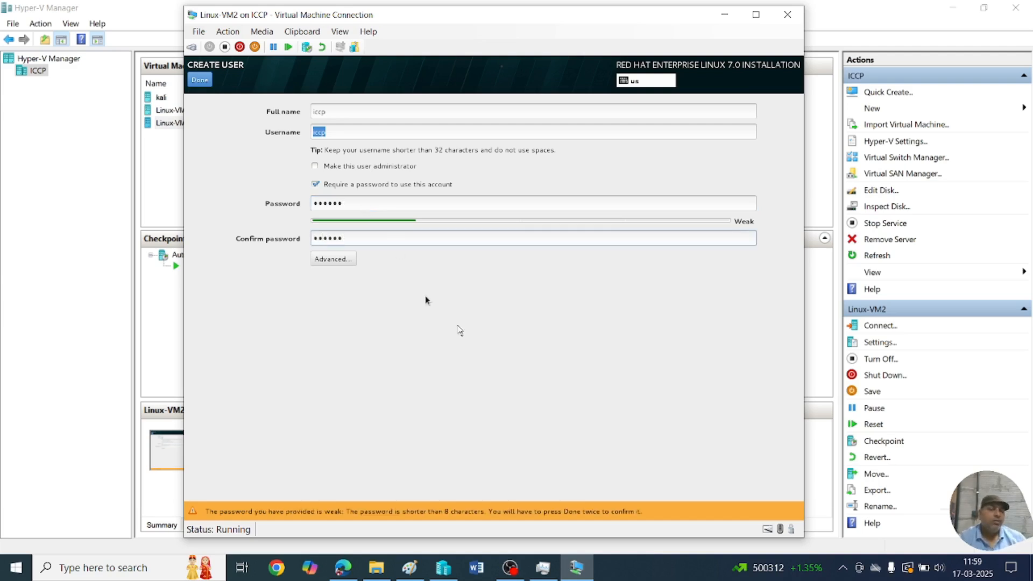
{"action": "left_click", "coordinate": [200, 80]}
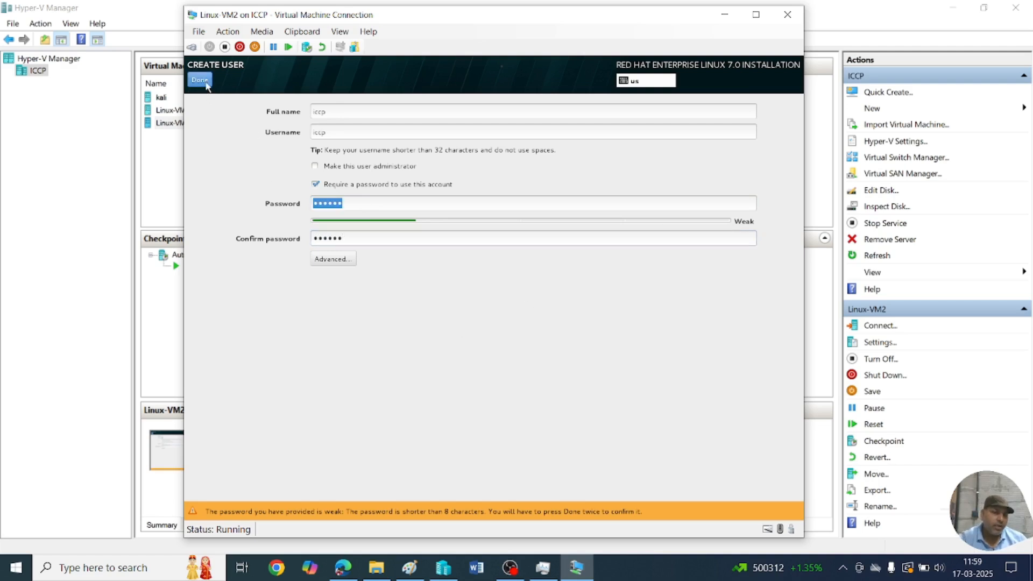
{"action": "left_click", "coordinate": [200, 80]}
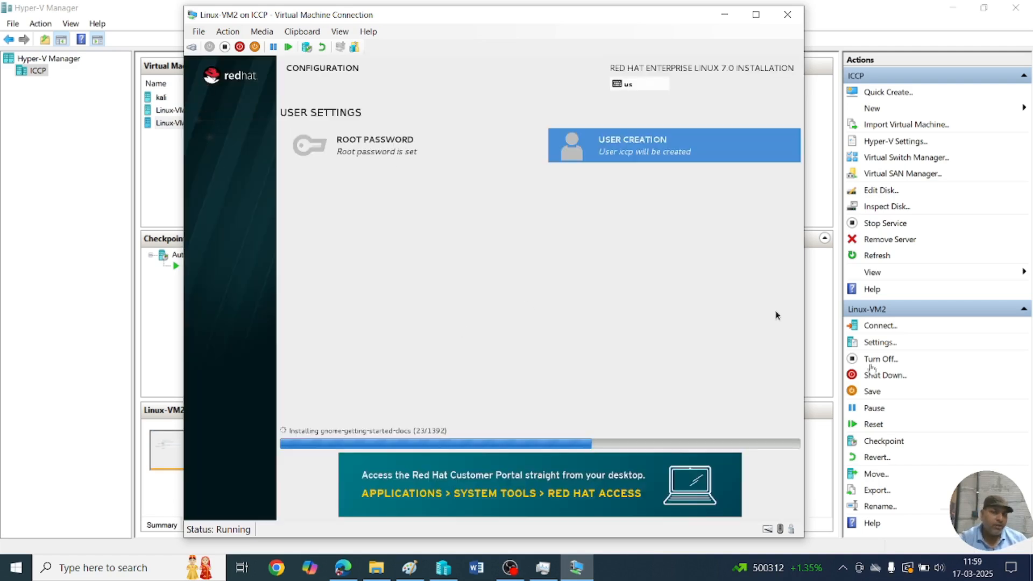